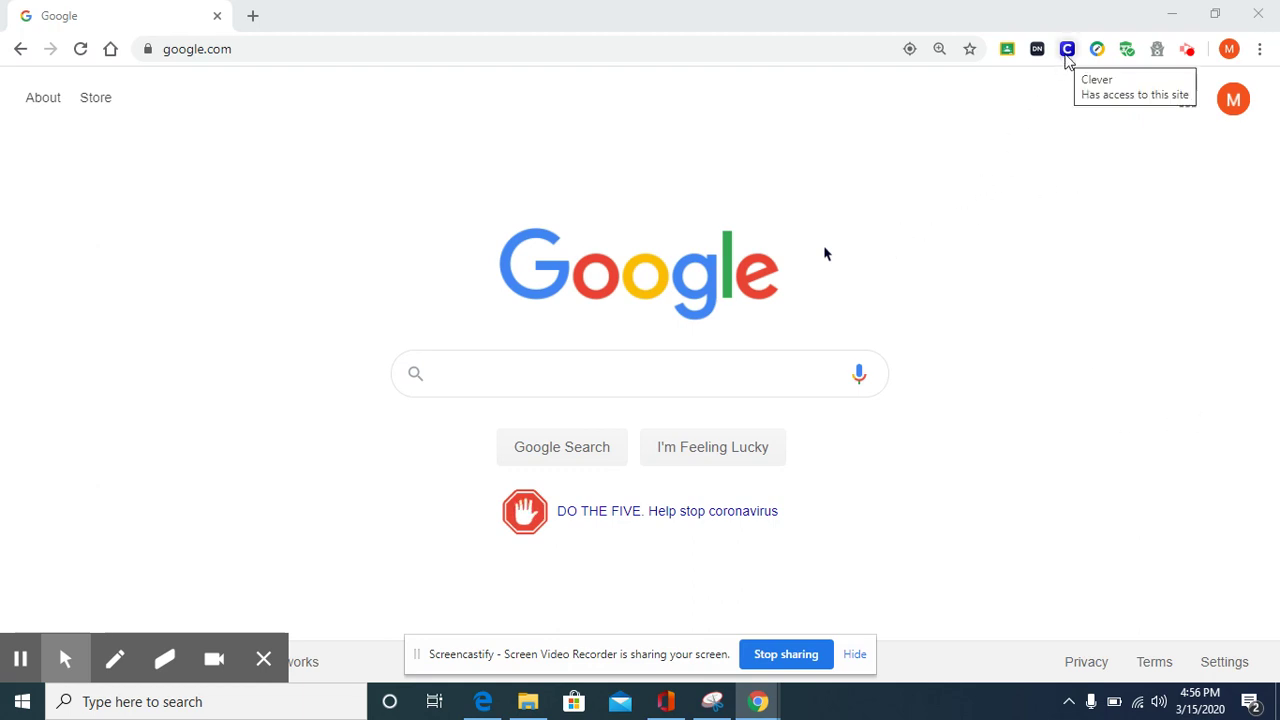
Open the Clever homeroom, look through its applications and launch McGraw-Hill from the favorites
{"action": "left_click", "coordinate": [1066, 55]}
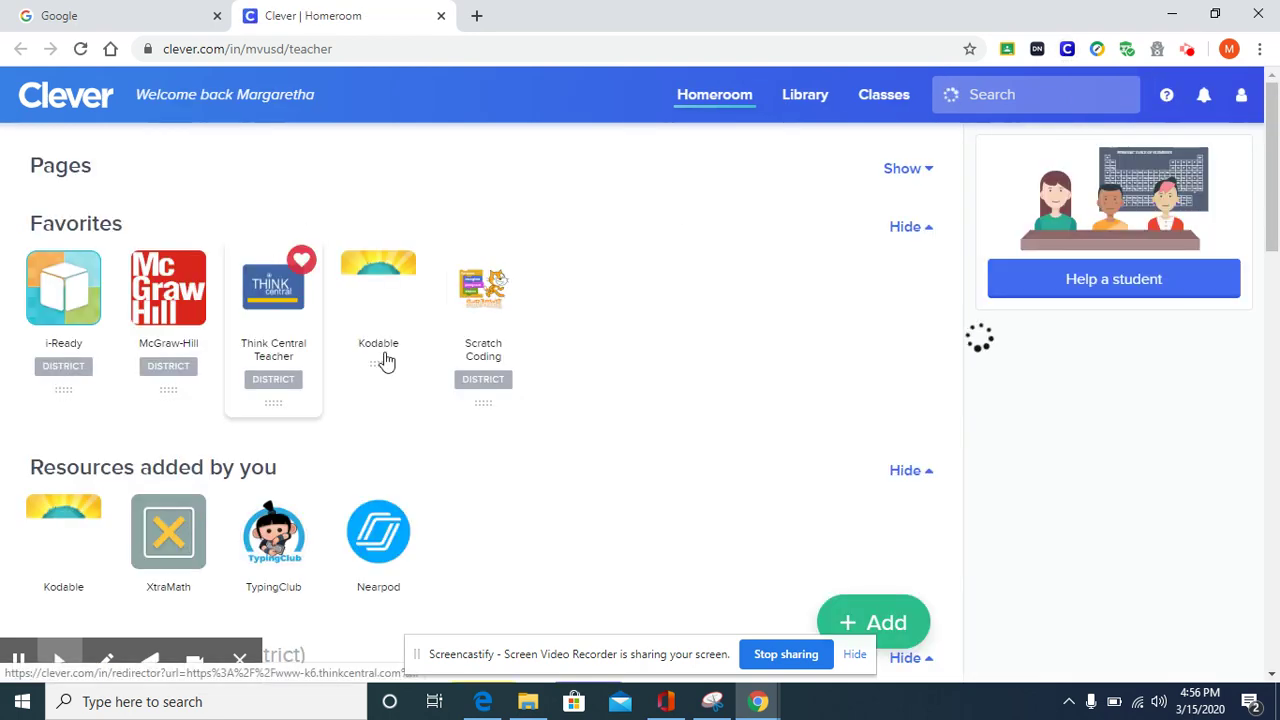
{"action": "scroll", "coordinate": [433, 479], "scroll_direction": "down", "scroll_amount": 2}
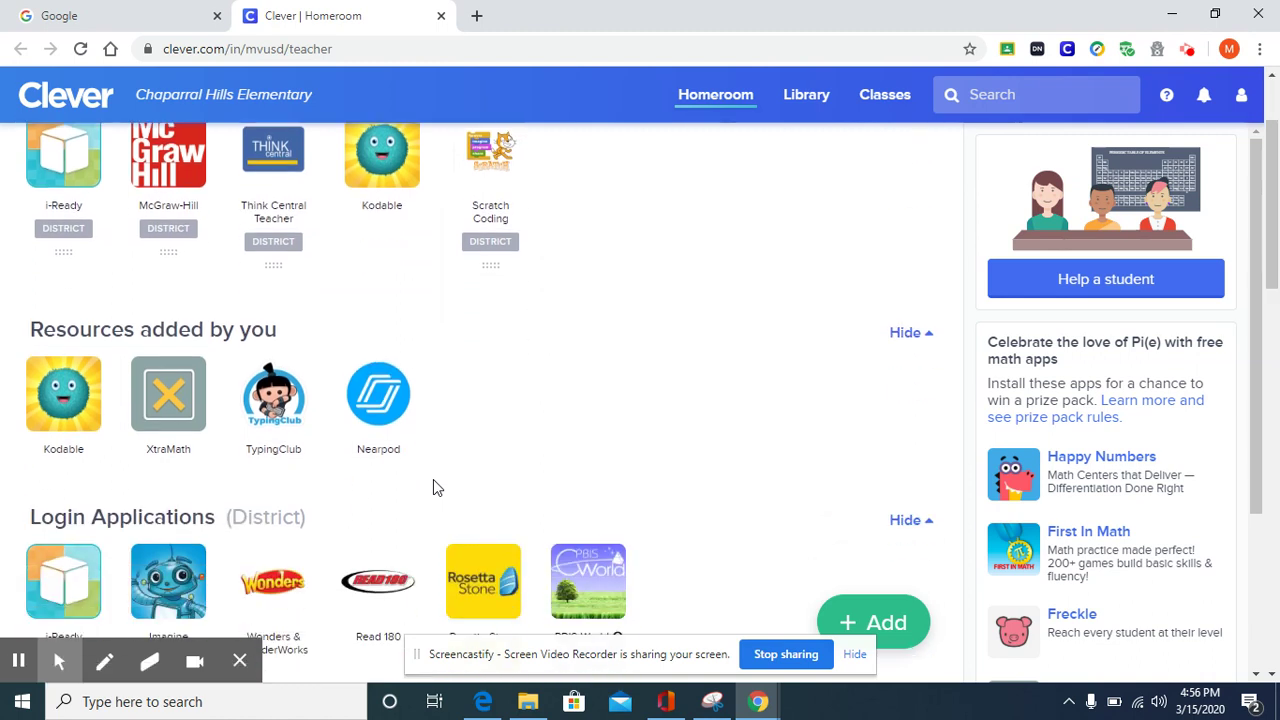
{"action": "scroll", "coordinate": [433, 482], "scroll_direction": "up", "scroll_amount": 1}
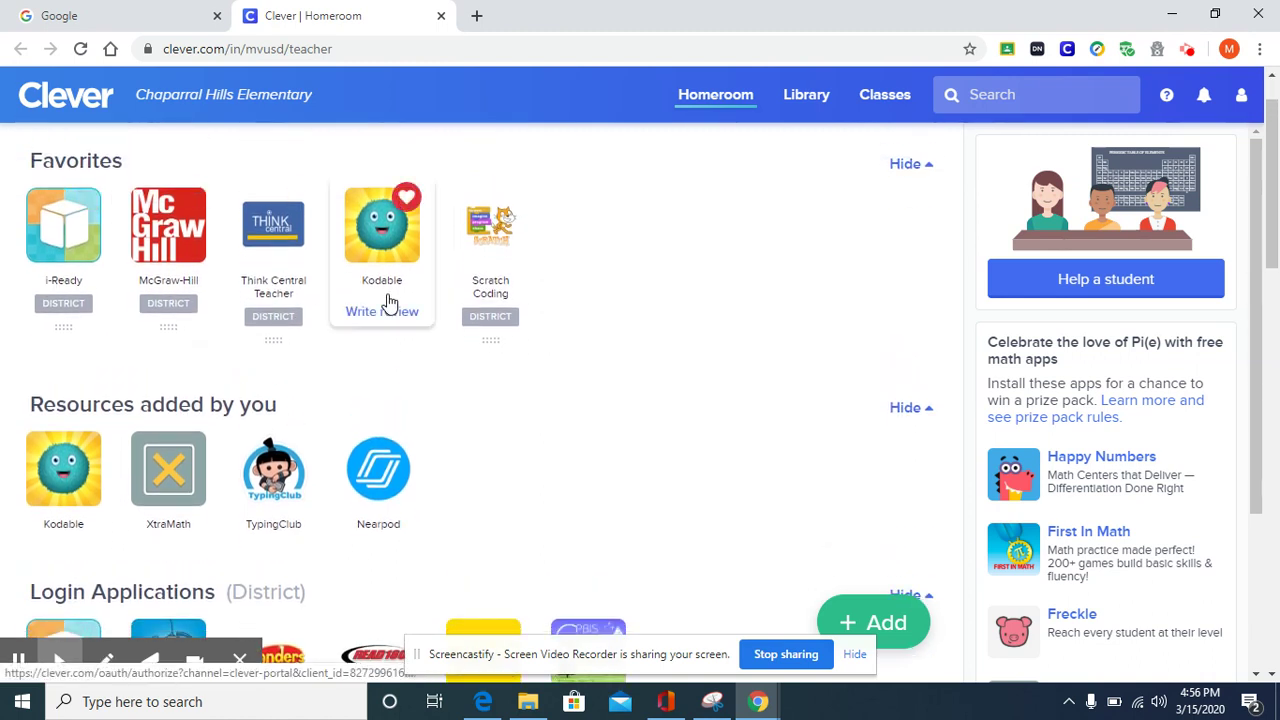
{"action": "scroll", "coordinate": [388, 302], "scroll_direction": "down", "scroll_amount": 1}
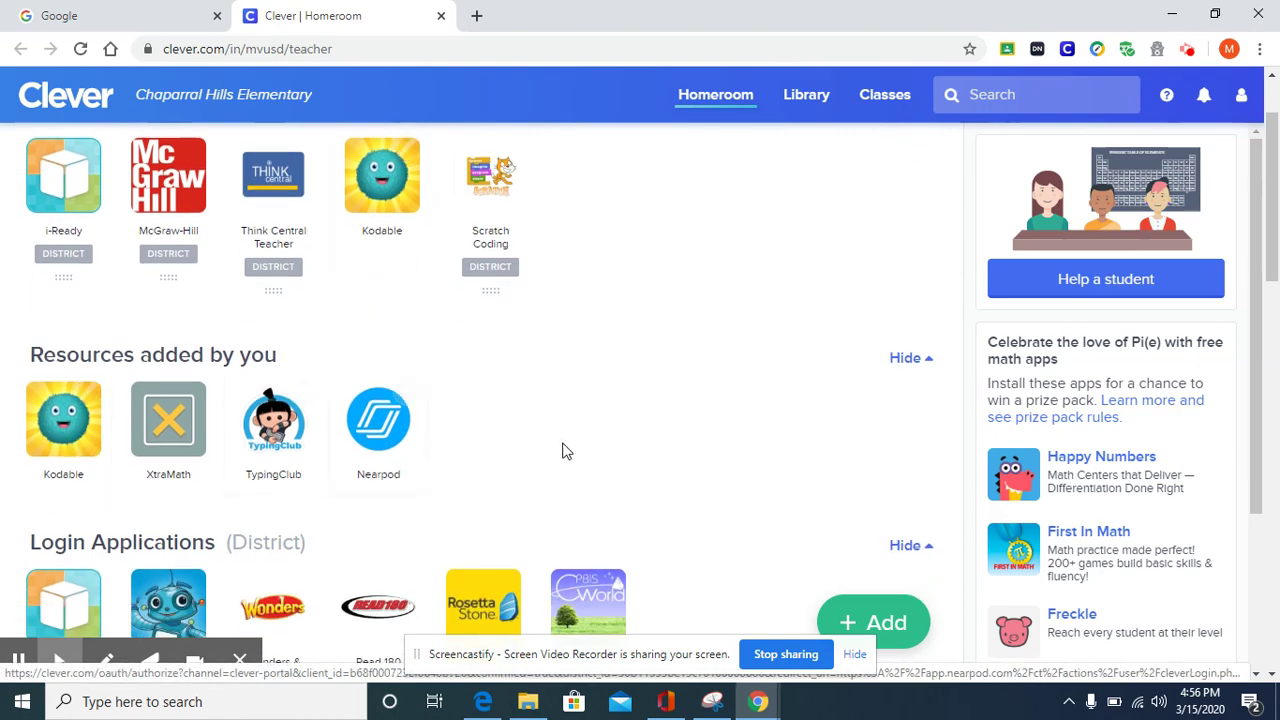
{"action": "scroll", "coordinate": [563, 451], "scroll_direction": "down", "scroll_amount": 2}
{"action": "scroll", "coordinate": [563, 451], "scroll_direction": "down", "scroll_amount": 5}
{"action": "scroll", "coordinate": [563, 451], "scroll_direction": "up", "scroll_amount": 8}
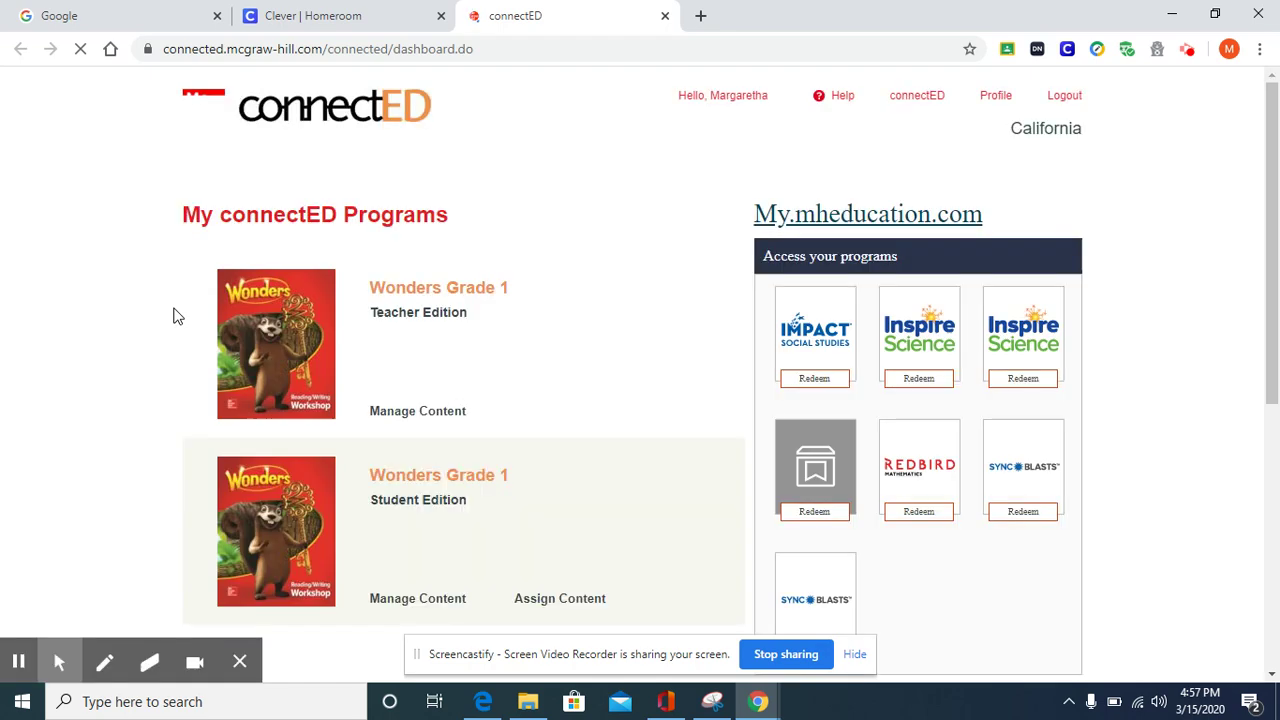
Open the Wonders Grade 1 Teacher Edition and switch the lesson view to Unit 4, Week 1
{"action": "left_click", "coordinate": [452, 292]}
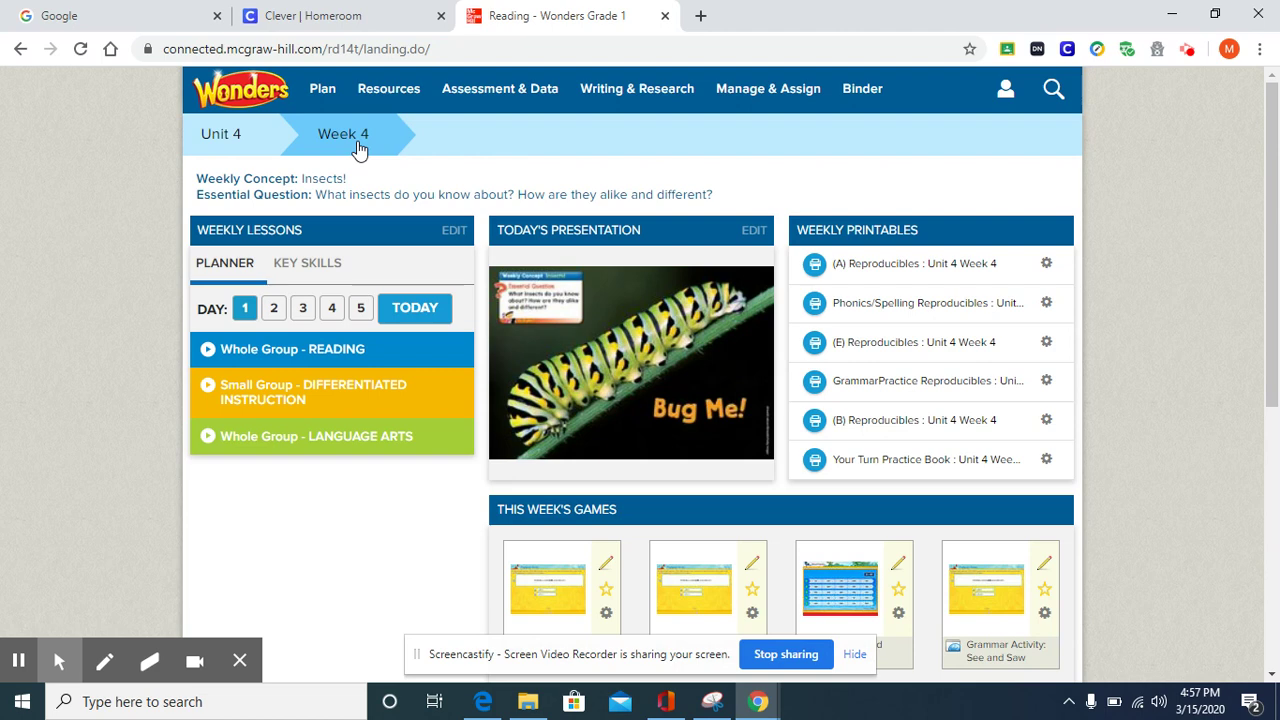
{"action": "left_click", "coordinate": [358, 147]}
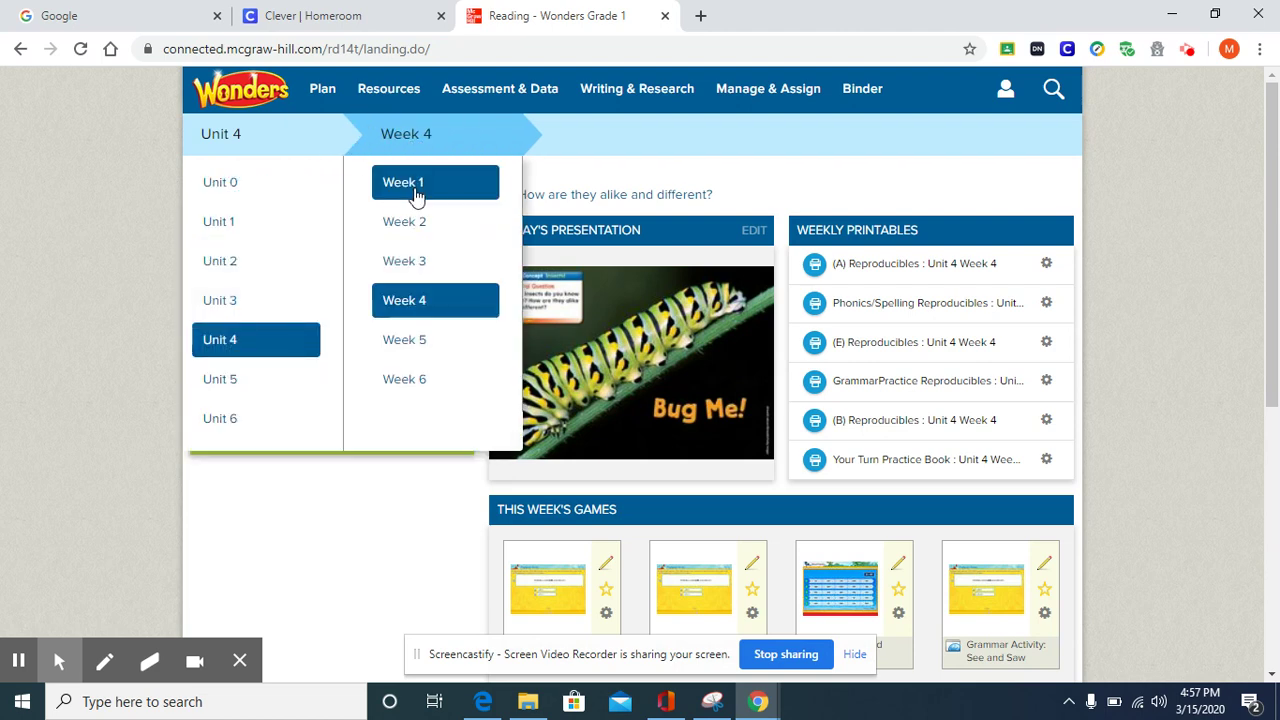
{"action": "left_click", "coordinate": [417, 190]}
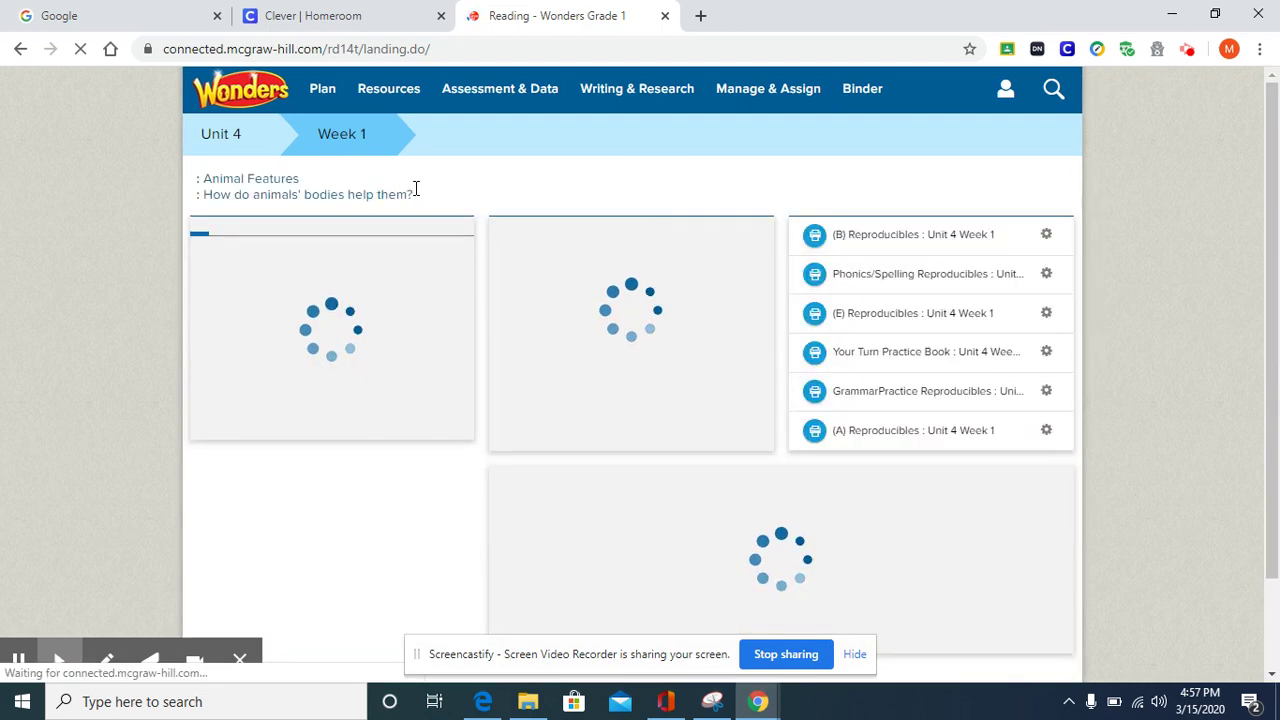
Preview the Comprehension Practice: Plot activity from this week's games and close its window
{"action": "scroll", "coordinate": [578, 354], "scroll_direction": "down", "scroll_amount": 3}
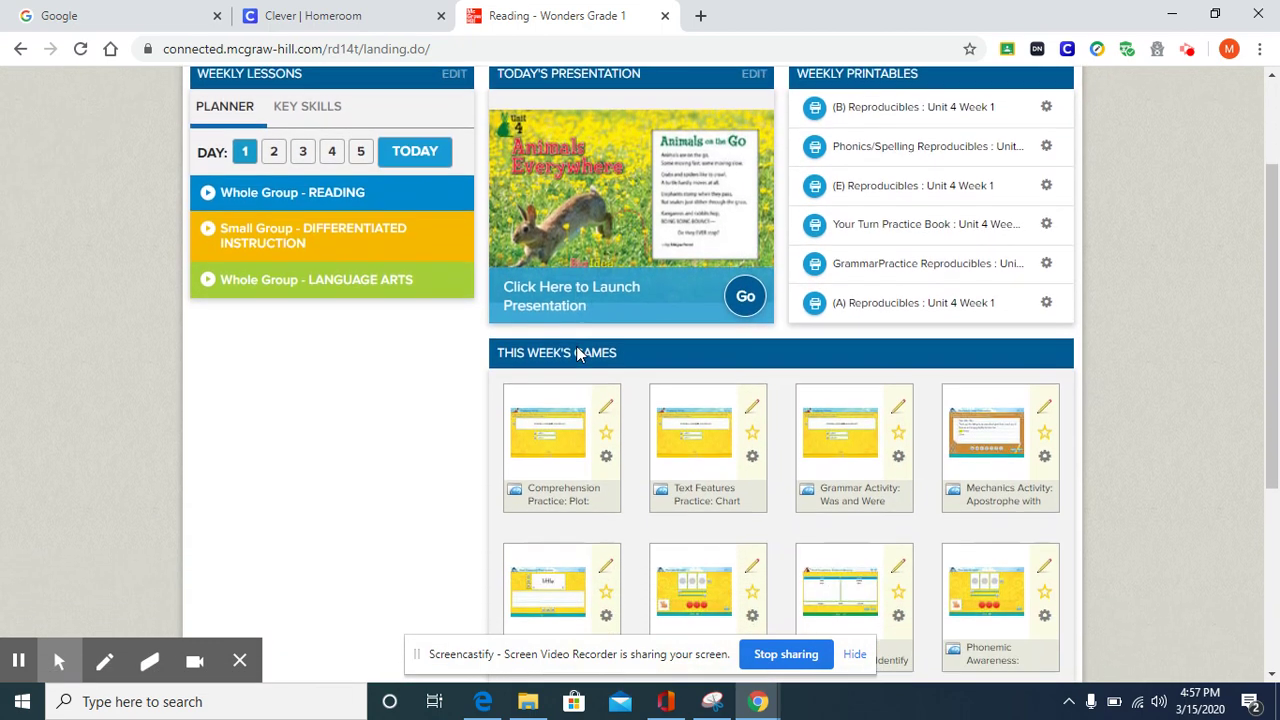
{"action": "scroll", "coordinate": [578, 354], "scroll_direction": "down", "scroll_amount": 2}
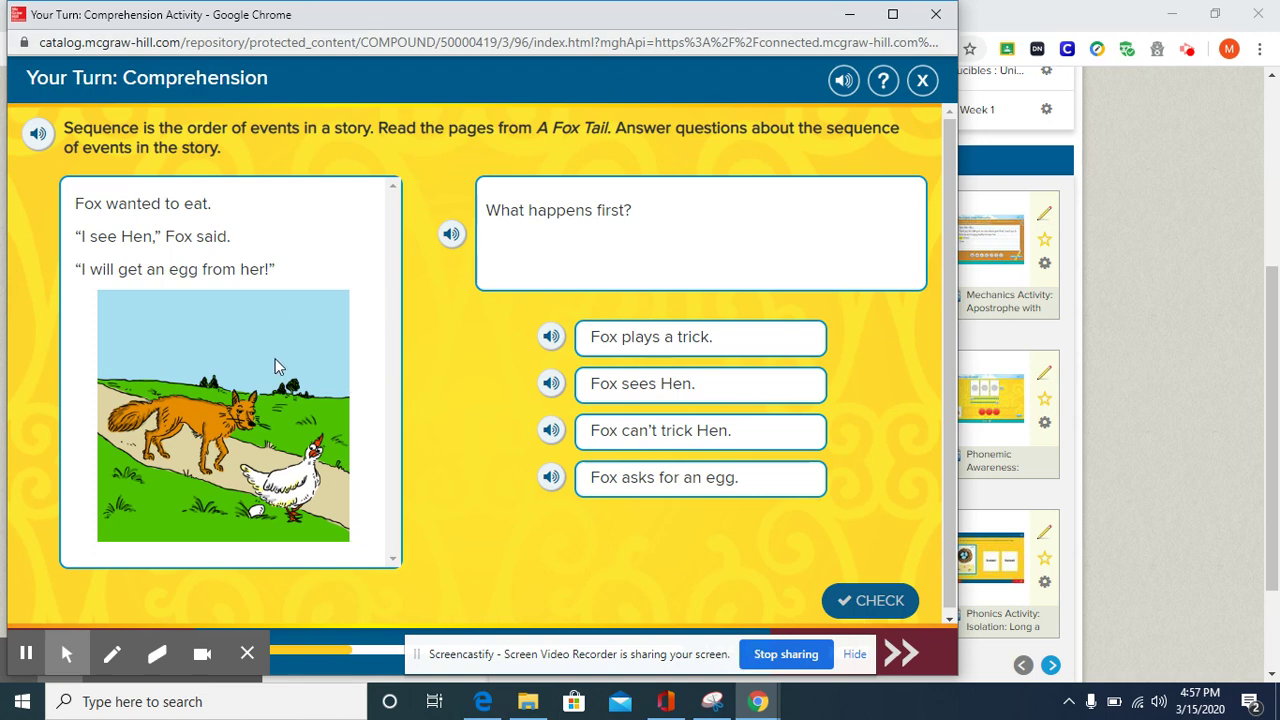
{"action": "left_click", "coordinate": [935, 14]}
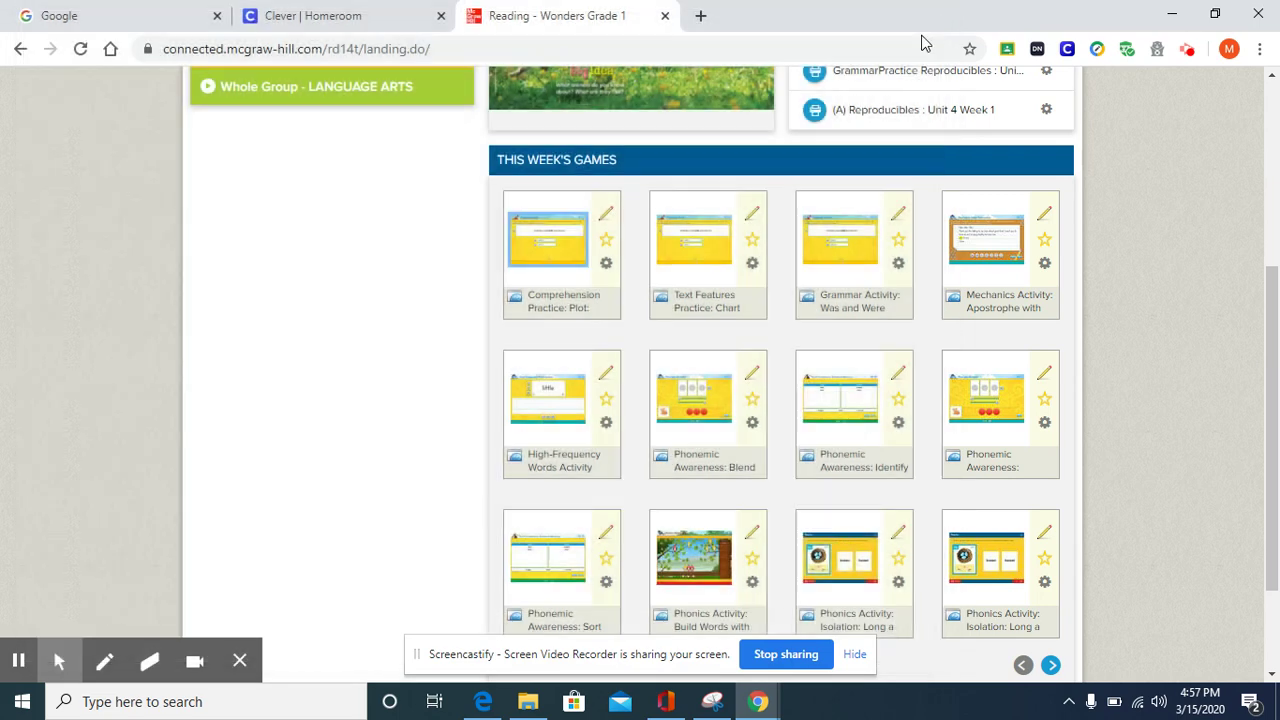
Create an assignment from the Comprehension Practice: Plot game and name it "Comprehension: Plot and Sequence"
{"action": "left_click", "coordinate": [606, 264]}
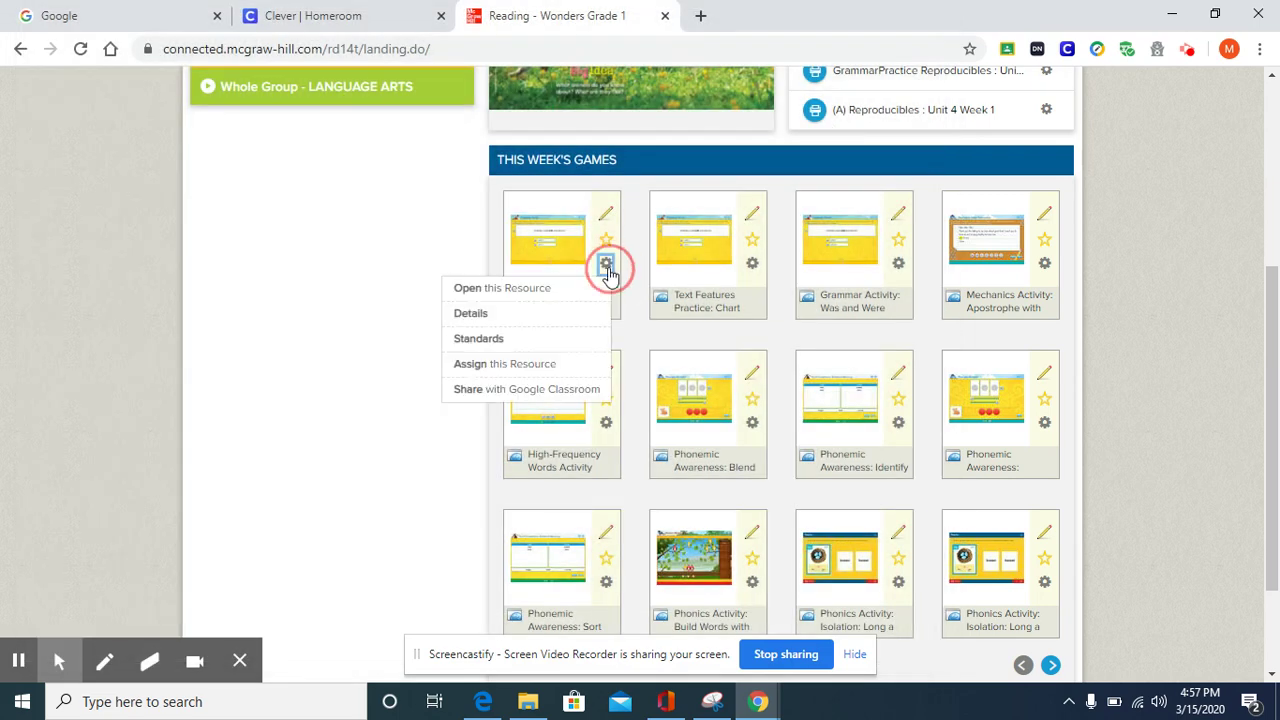
{"action": "left_click", "coordinate": [557, 366]}
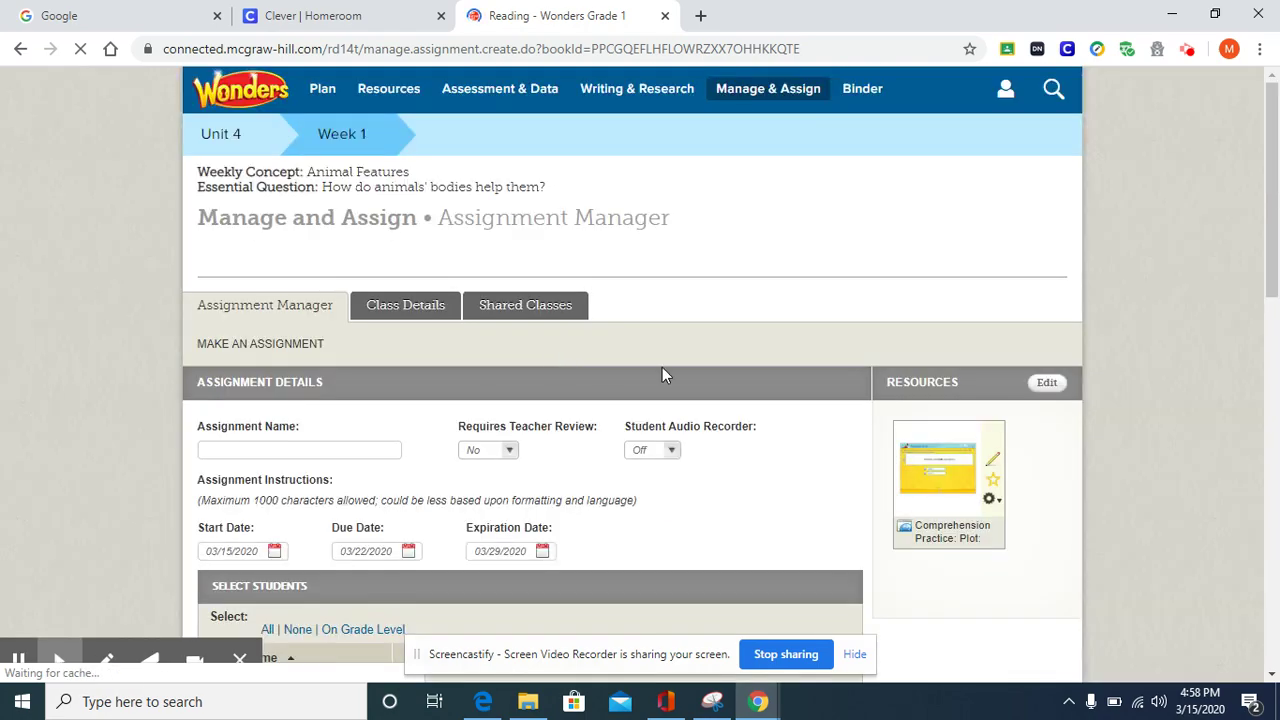
{"action": "scroll", "coordinate": [665, 380], "scroll_direction": "down", "scroll_amount": 1}
{"action": "left_click", "coordinate": [281, 358]}
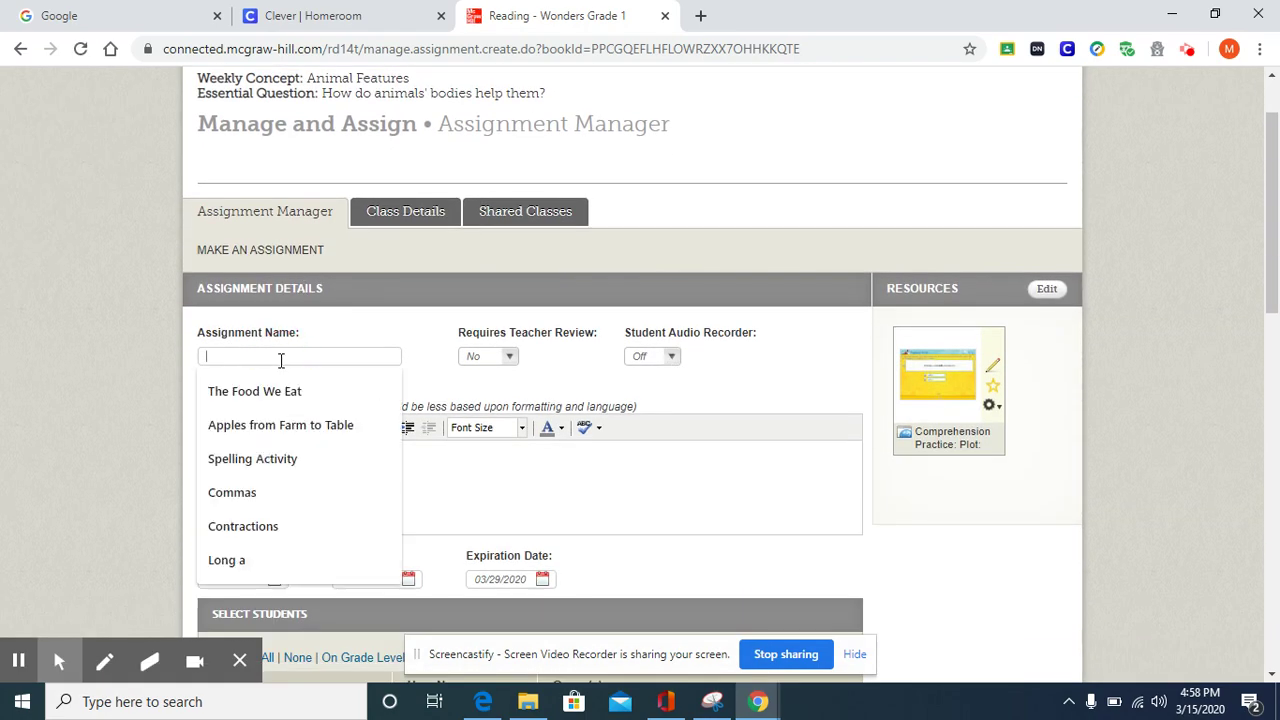
{"action": "type", "text": "Comprehension: Plot and Sequen"}
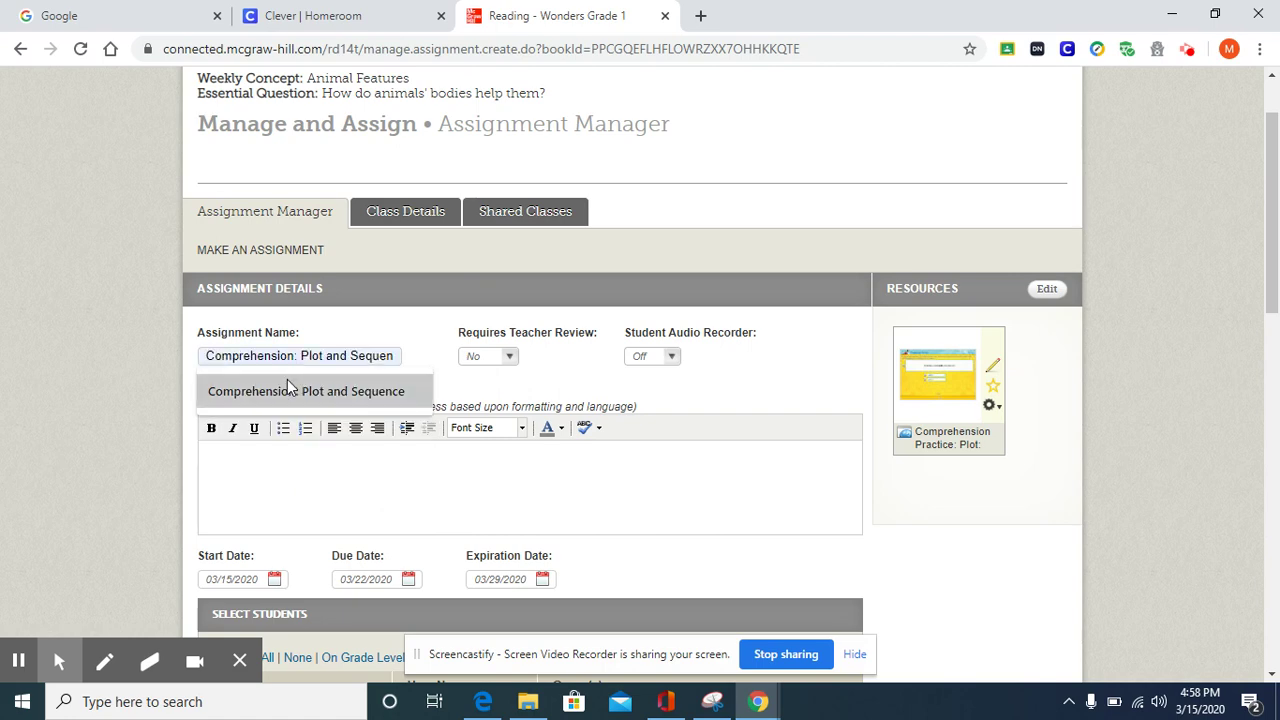
{"action": "left_click", "coordinate": [289, 389]}
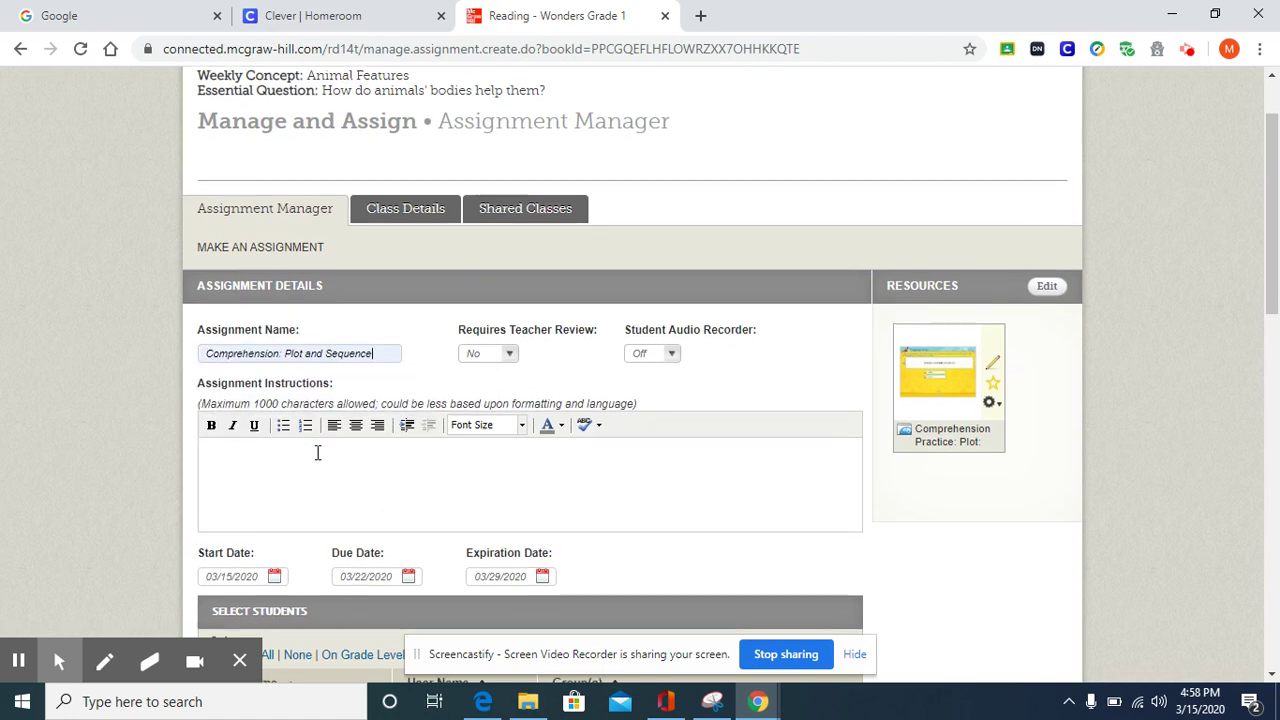
Select all students in the class for the assignment and assign it to them
{"action": "scroll", "coordinate": [316, 452], "scroll_direction": "down", "scroll_amount": 2}
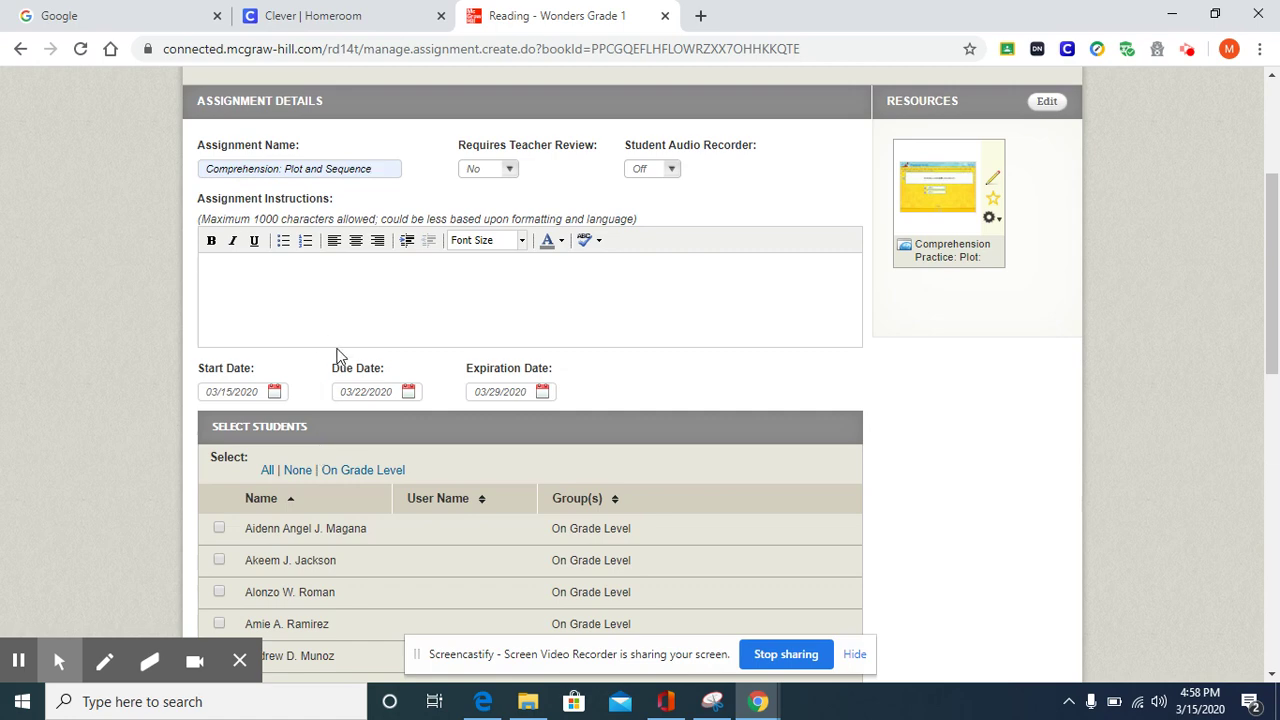
{"action": "scroll", "coordinate": [337, 355], "scroll_direction": "down", "scroll_amount": 1}
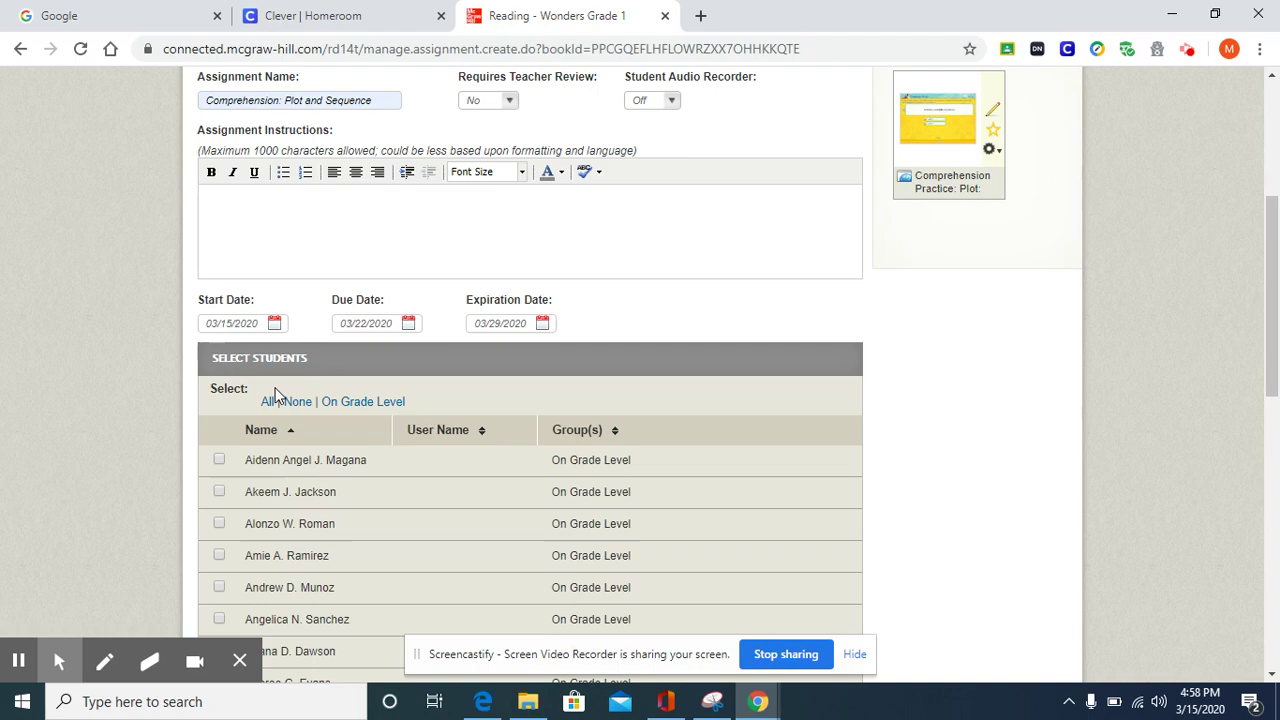
{"action": "left_click", "coordinate": [268, 401]}
{"action": "scroll", "coordinate": [265, 408], "scroll_direction": "down", "scroll_amount": 3}
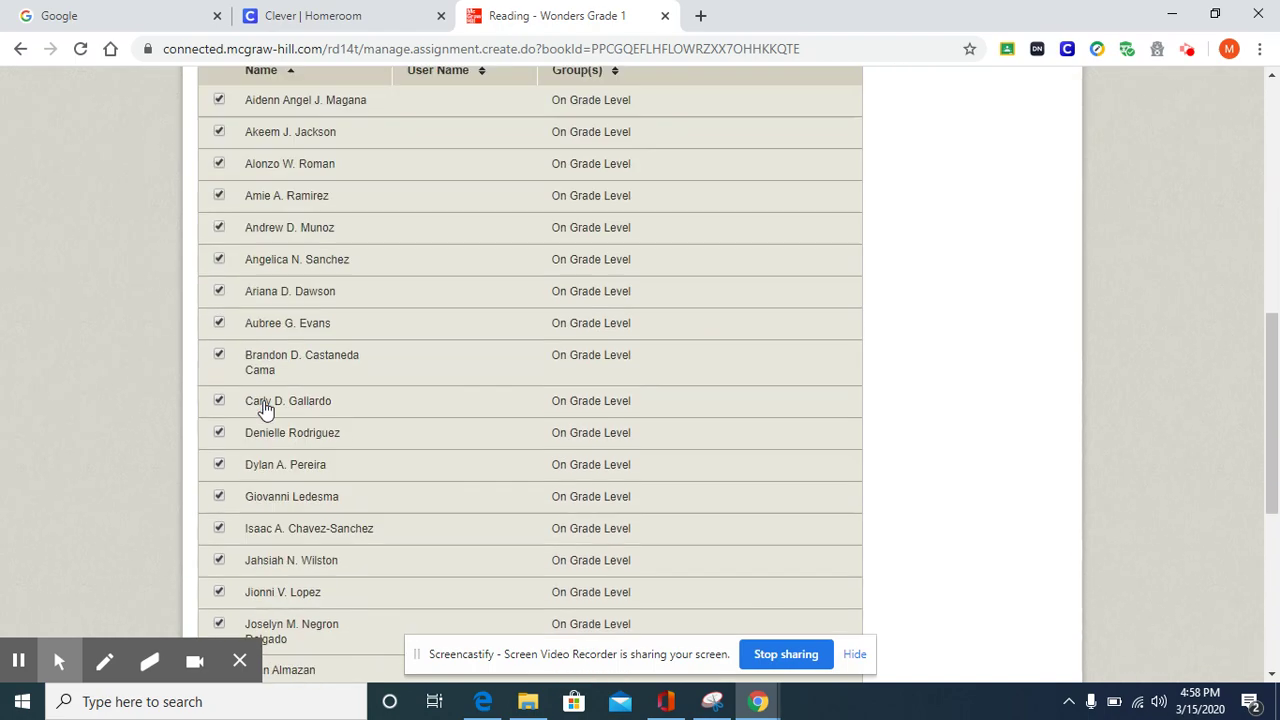
{"action": "scroll", "coordinate": [265, 408], "scroll_direction": "down", "scroll_amount": 4}
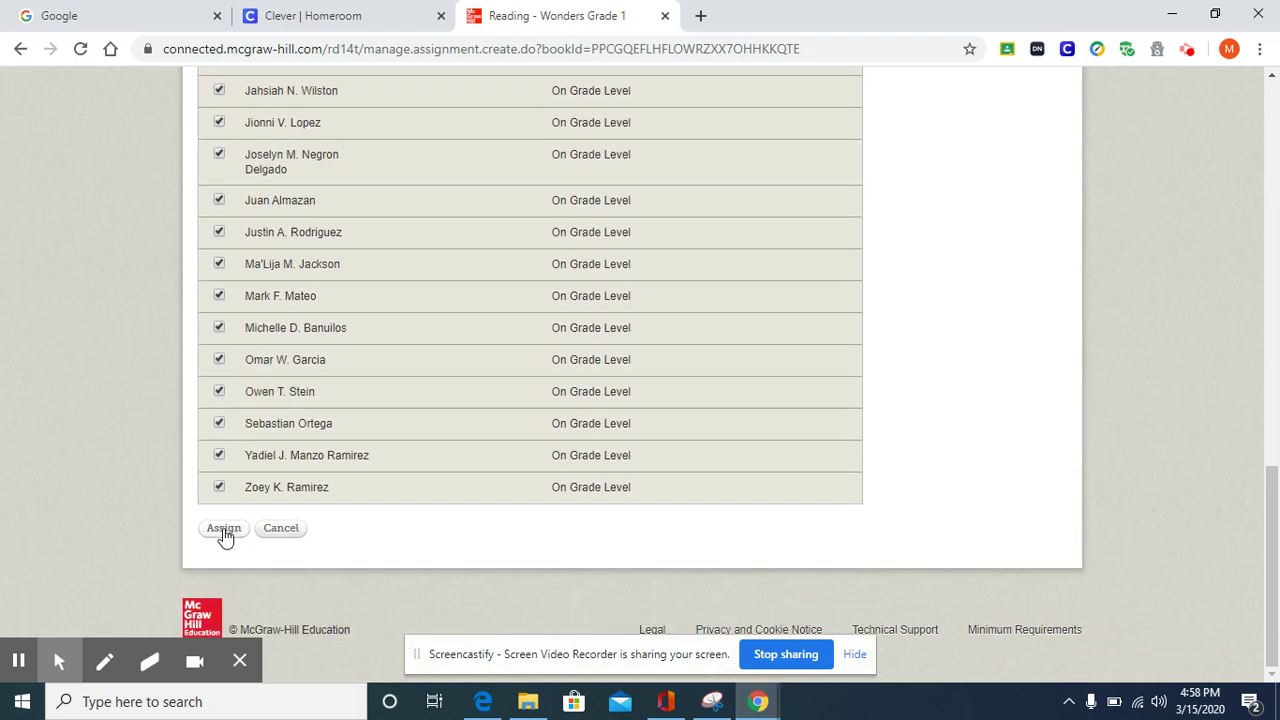
{"action": "left_click", "coordinate": [225, 532]}
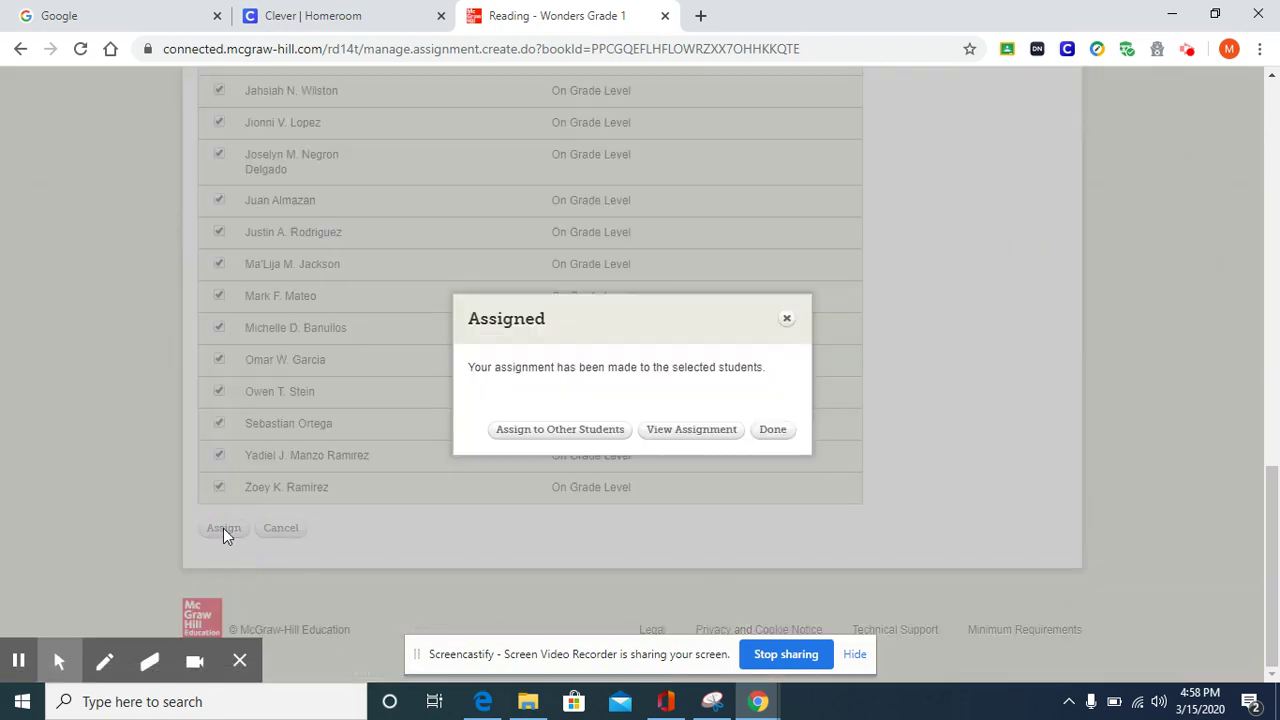
{"action": "left_click", "coordinate": [773, 432]}
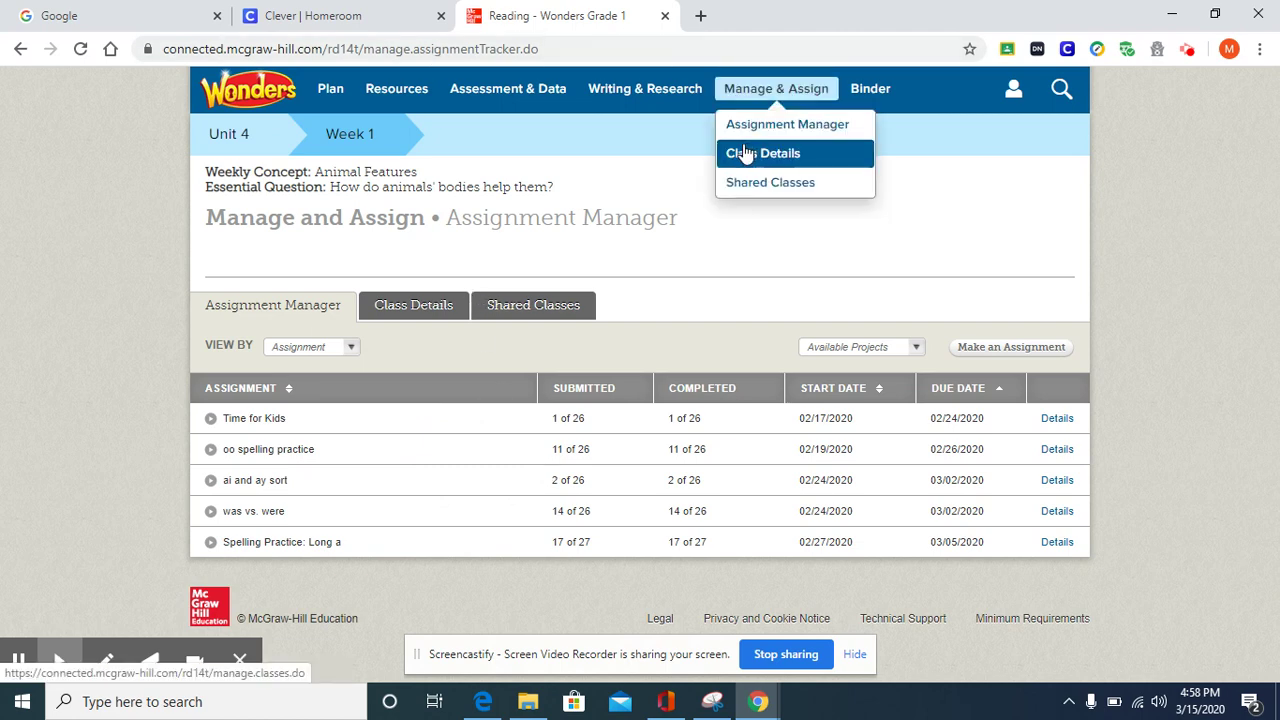
Leave the teacher edition and open the Wonders Grade 1 Student Edition from the connectED programs
{"action": "left_click", "coordinate": [205, 105]}
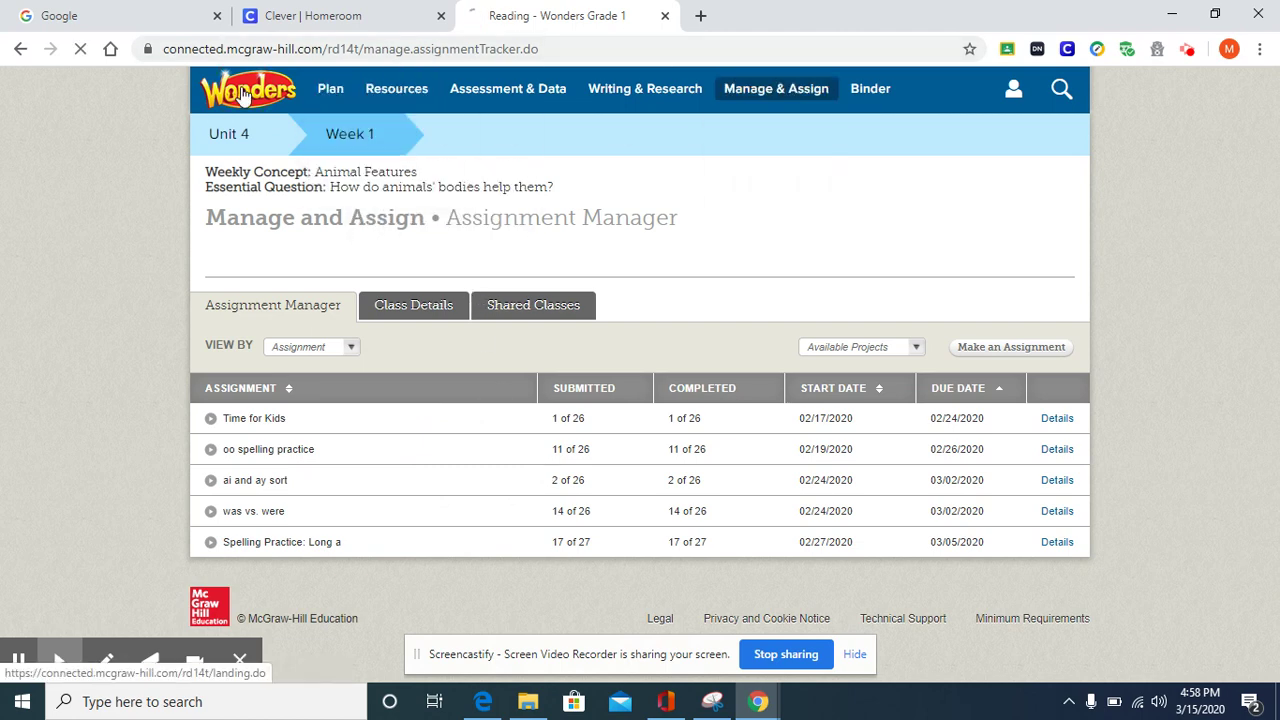
{"action": "left_click", "coordinate": [665, 16]}
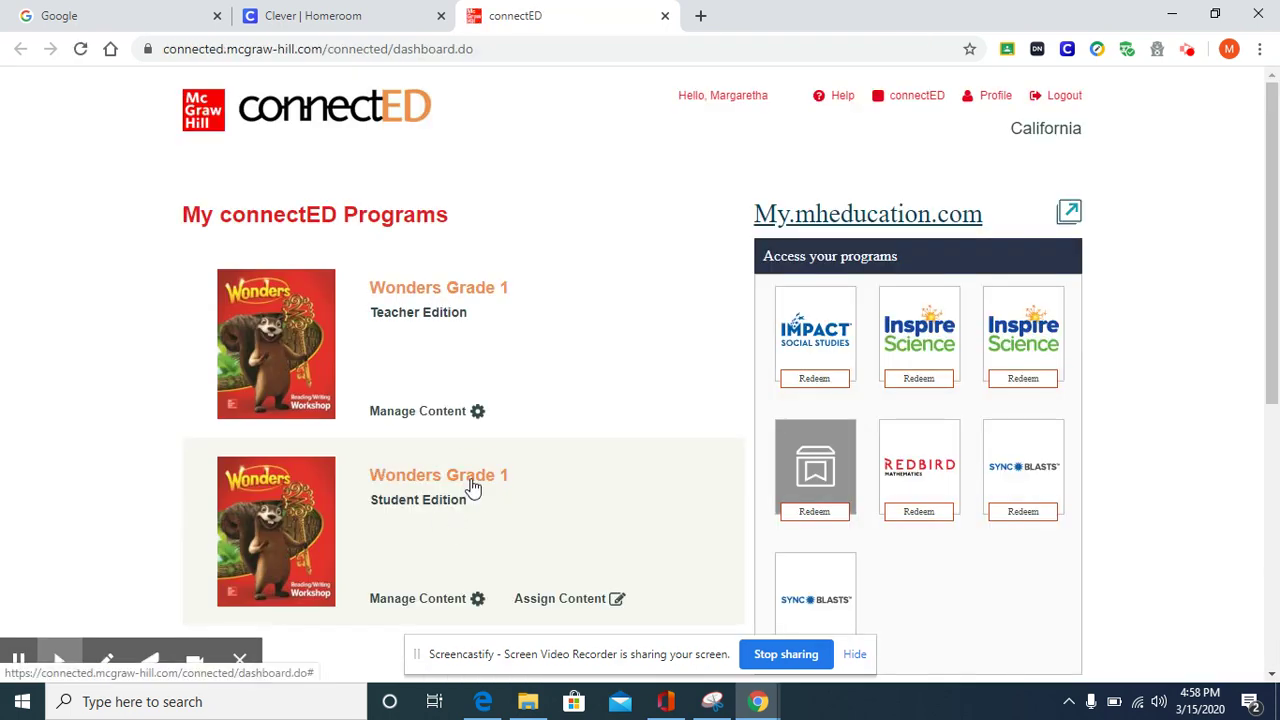
{"action": "left_click", "coordinate": [473, 487]}
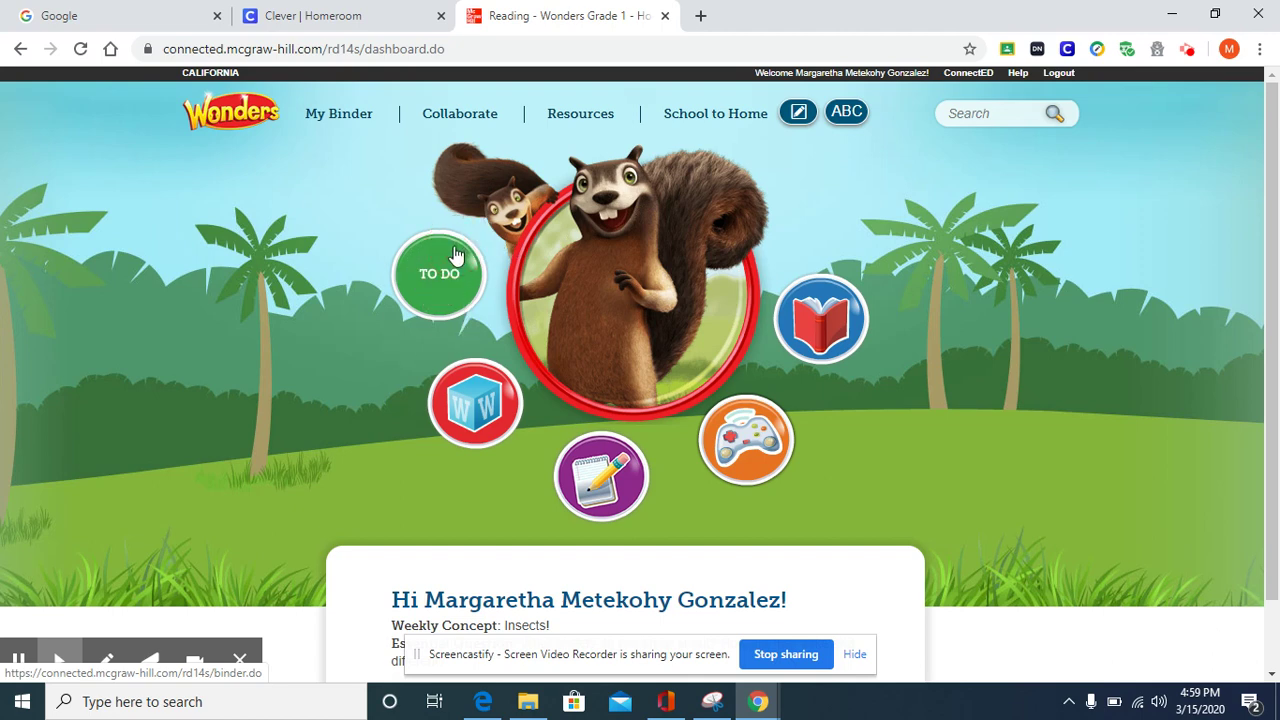
Check the student's To Do list for current assignments and return to the student home page
{"action": "left_click", "coordinate": [455, 255]}
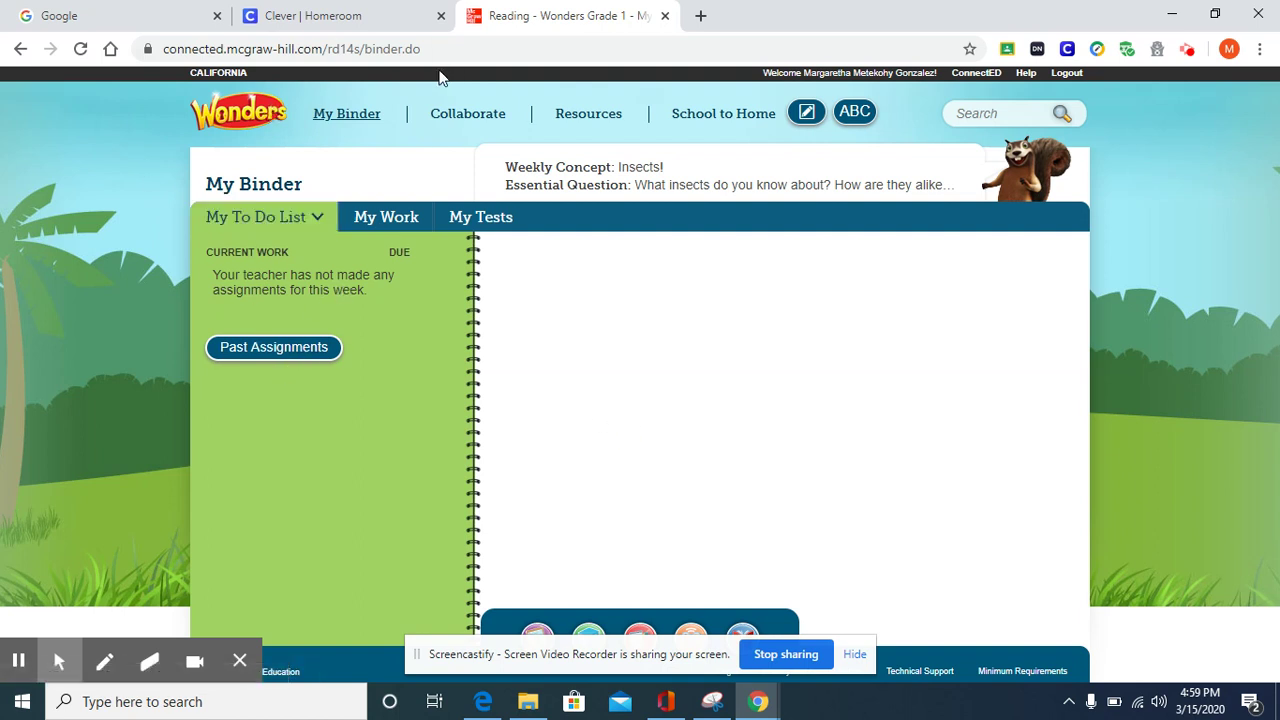
{"action": "left_click", "coordinate": [268, 120]}
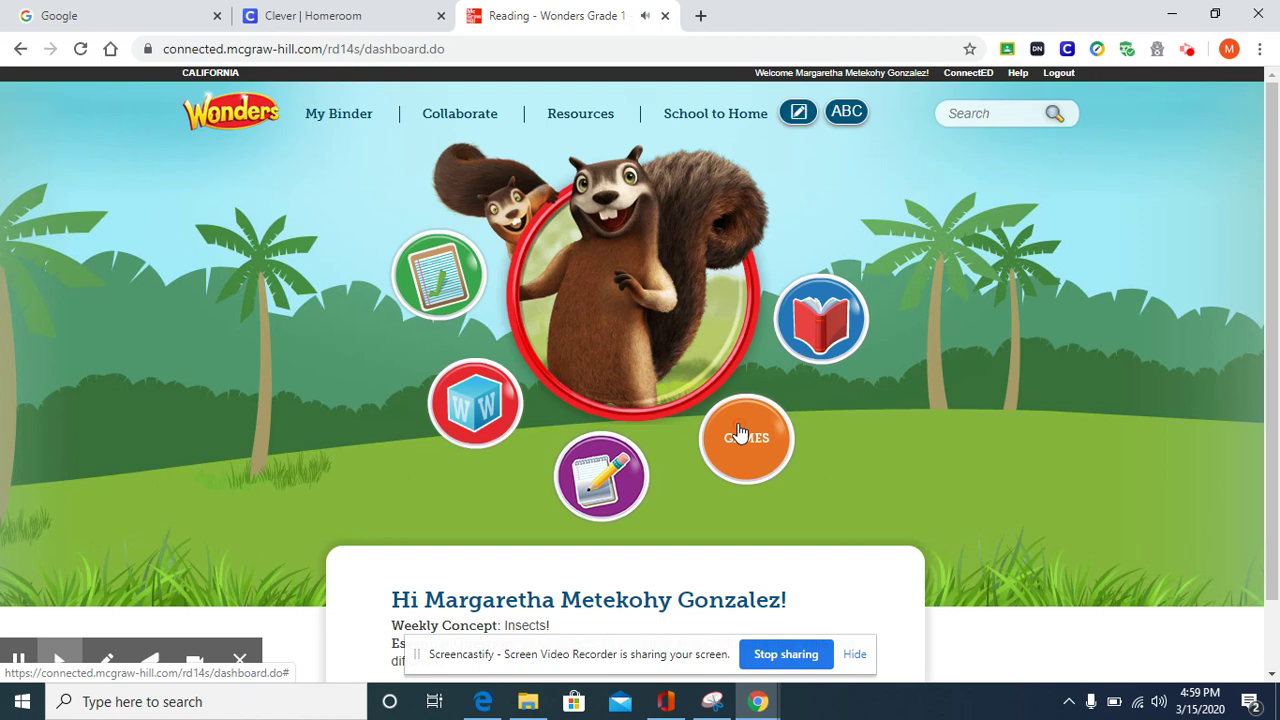
Look through the activities in This Week's Games on the student home page and close the list
{"action": "left_click", "coordinate": [740, 432]}
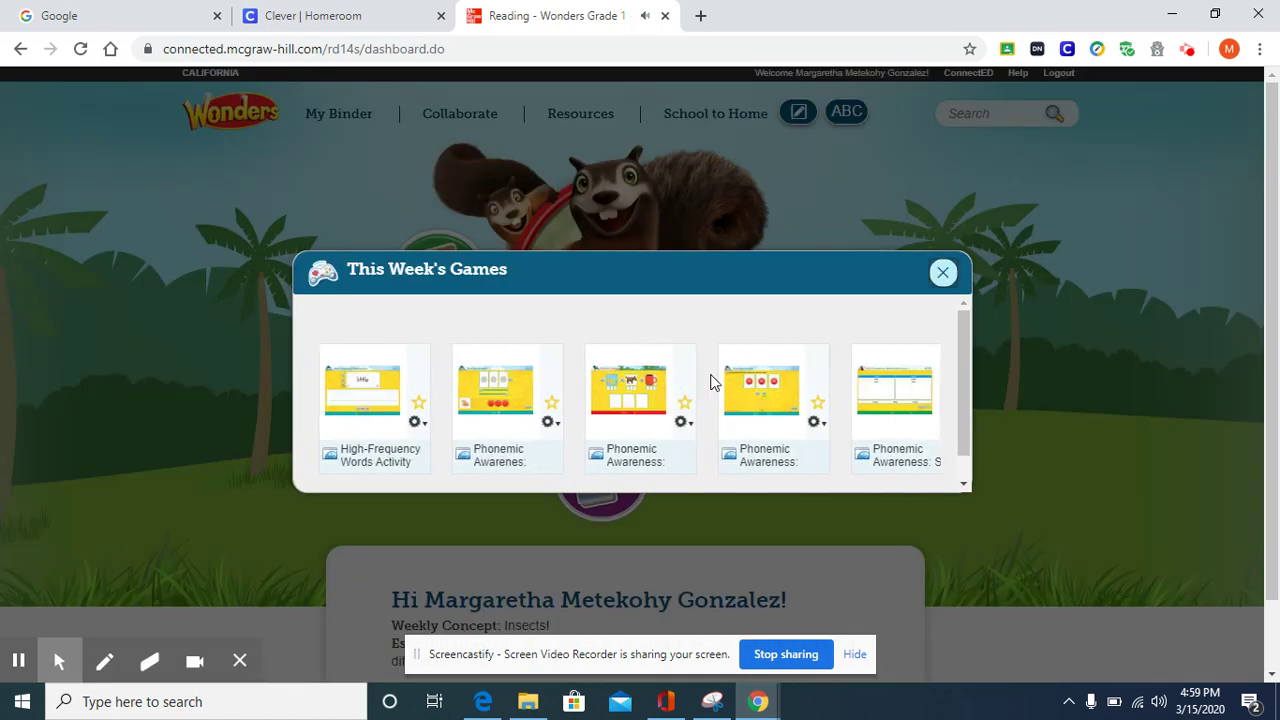
{"action": "scroll", "coordinate": [710, 381], "scroll_direction": "right", "scroll_amount": 3}
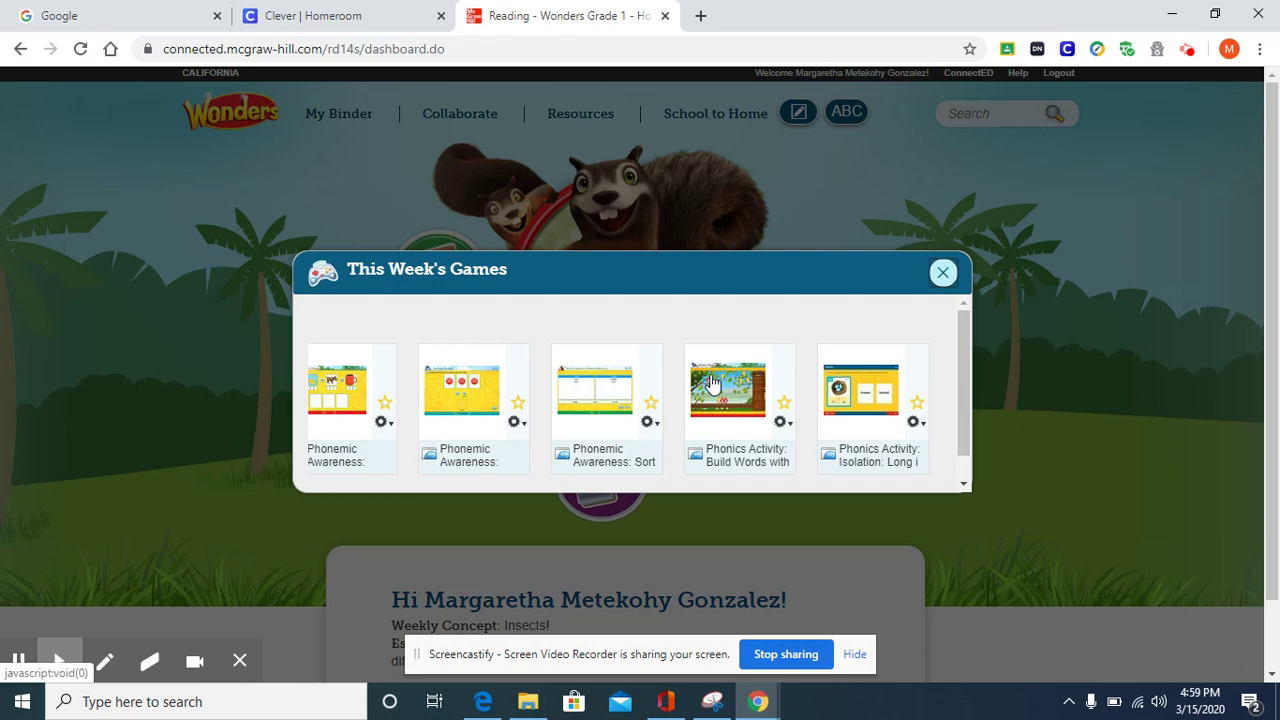
{"action": "scroll", "coordinate": [710, 381], "scroll_direction": "right", "scroll_amount": 5}
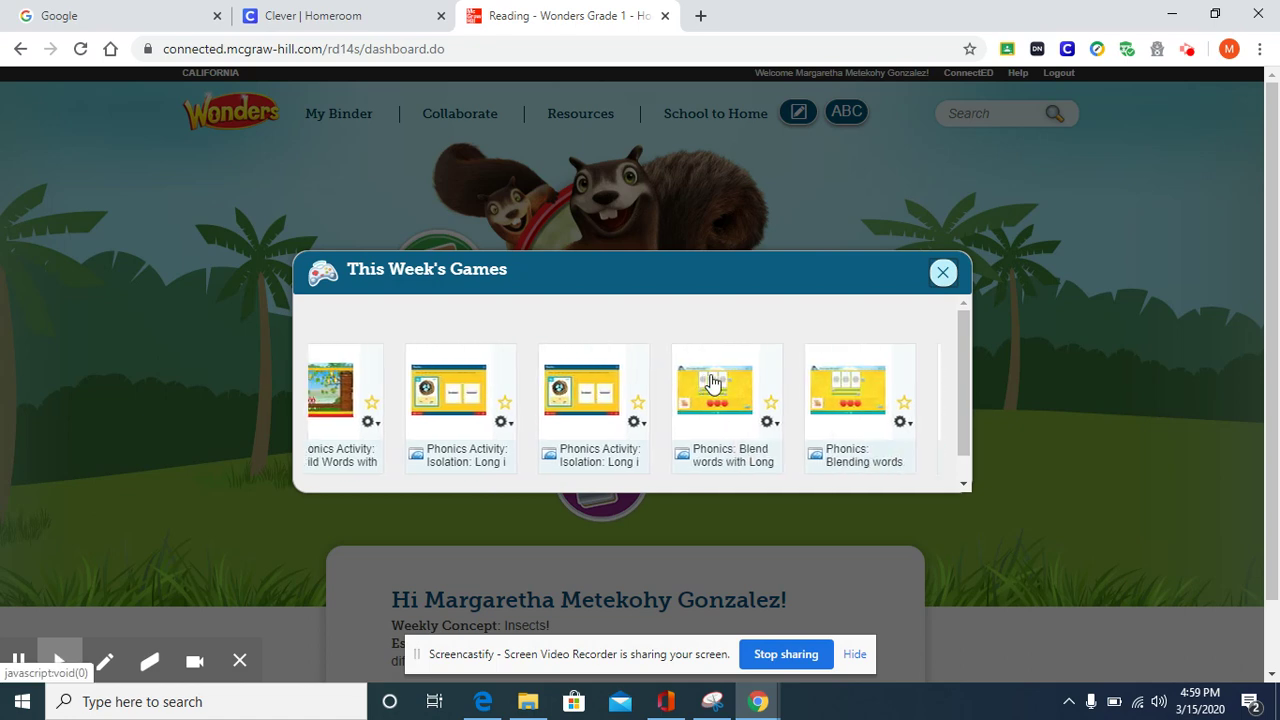
{"action": "scroll", "coordinate": [710, 381], "scroll_direction": "right", "scroll_amount": 5}
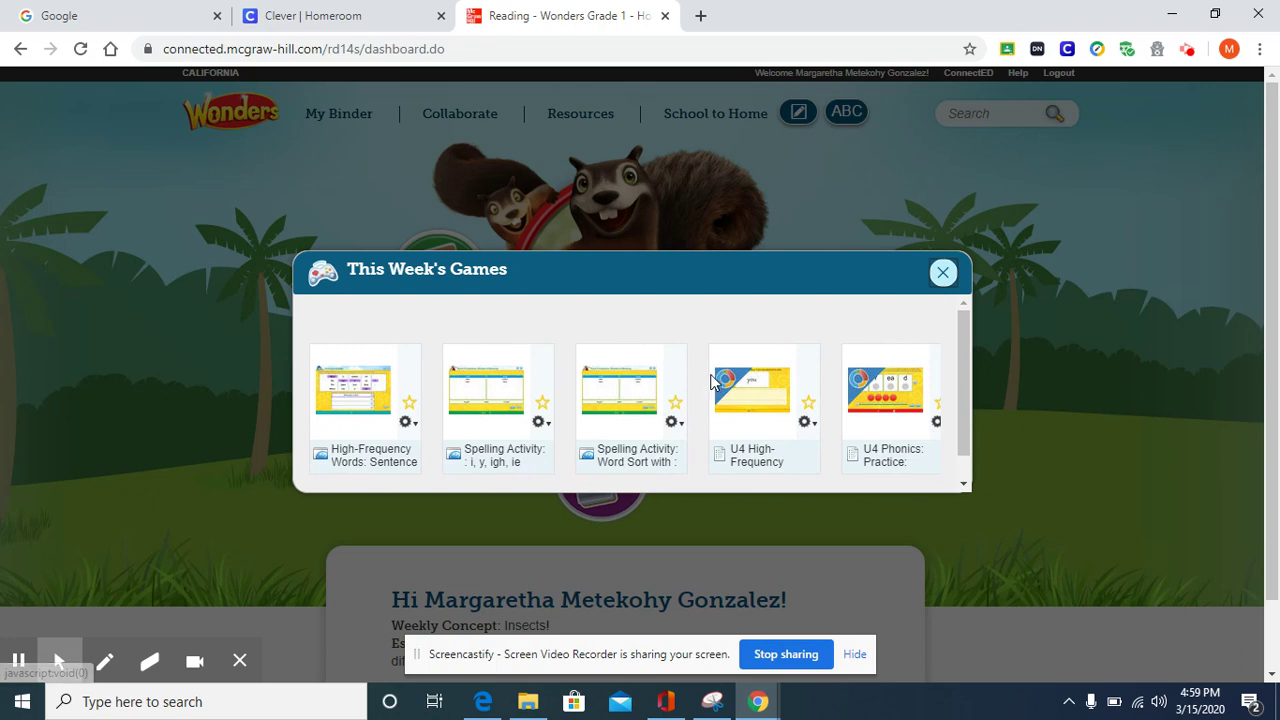
{"action": "scroll", "coordinate": [712, 381], "scroll_direction": "right", "scroll_amount": 1}
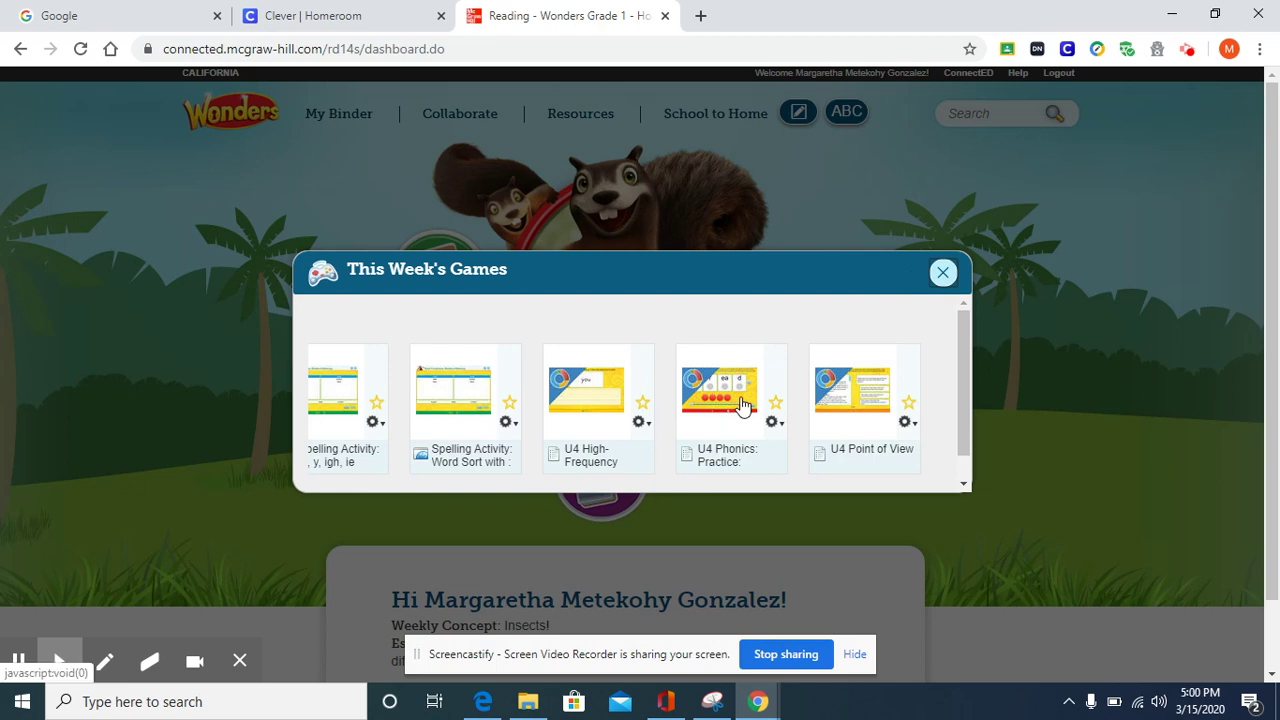
{"action": "scroll", "coordinate": [741, 404], "scroll_direction": "right", "scroll_amount": 3}
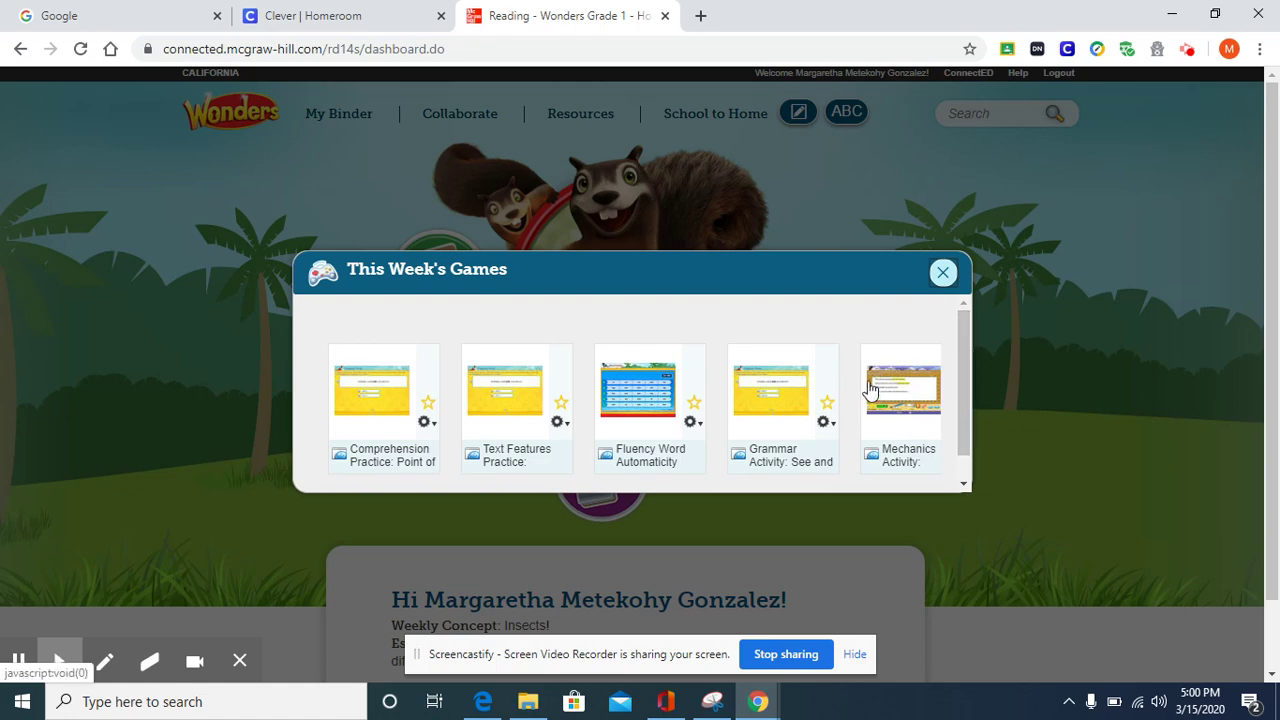
{"action": "scroll", "coordinate": [868, 388], "scroll_direction": "down", "scroll_amount": 1}
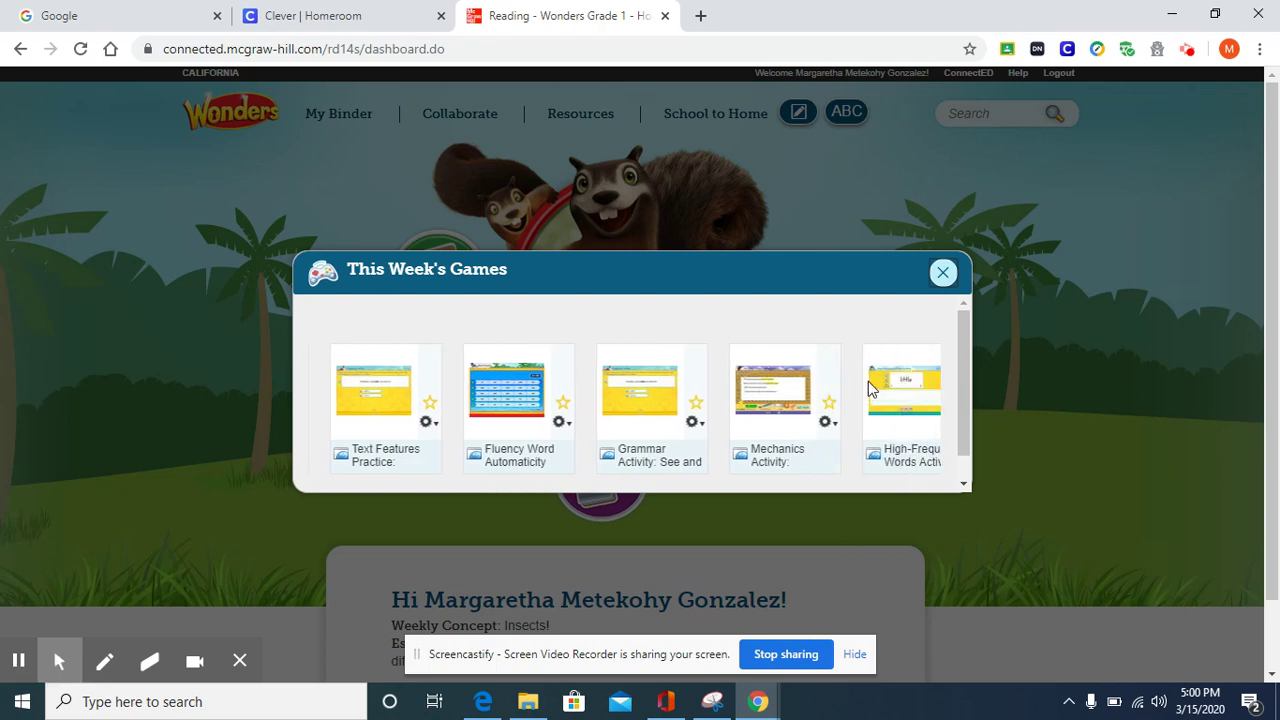
{"action": "scroll", "coordinate": [868, 388], "scroll_direction": "down", "scroll_amount": 5}
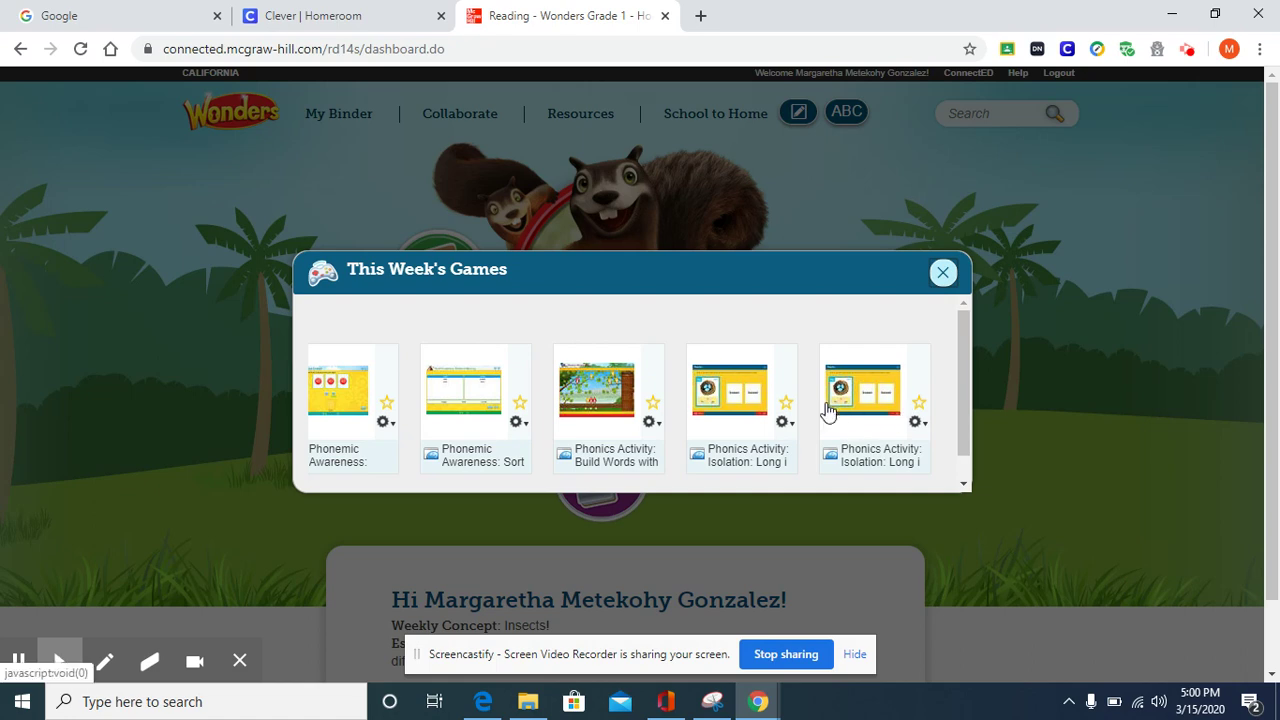
{"action": "scroll", "coordinate": [827, 410], "scroll_direction": "up", "scroll_amount": 3}
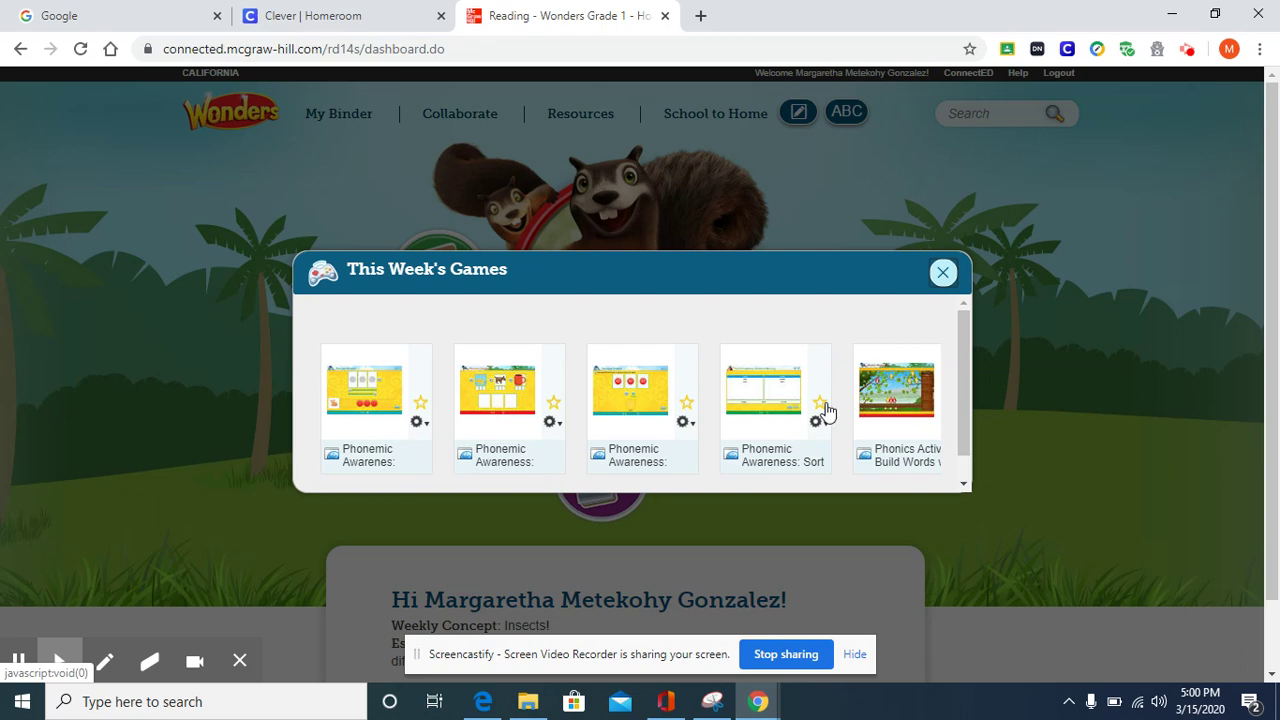
{"action": "scroll", "coordinate": [827, 410], "scroll_direction": "up", "scroll_amount": 5}
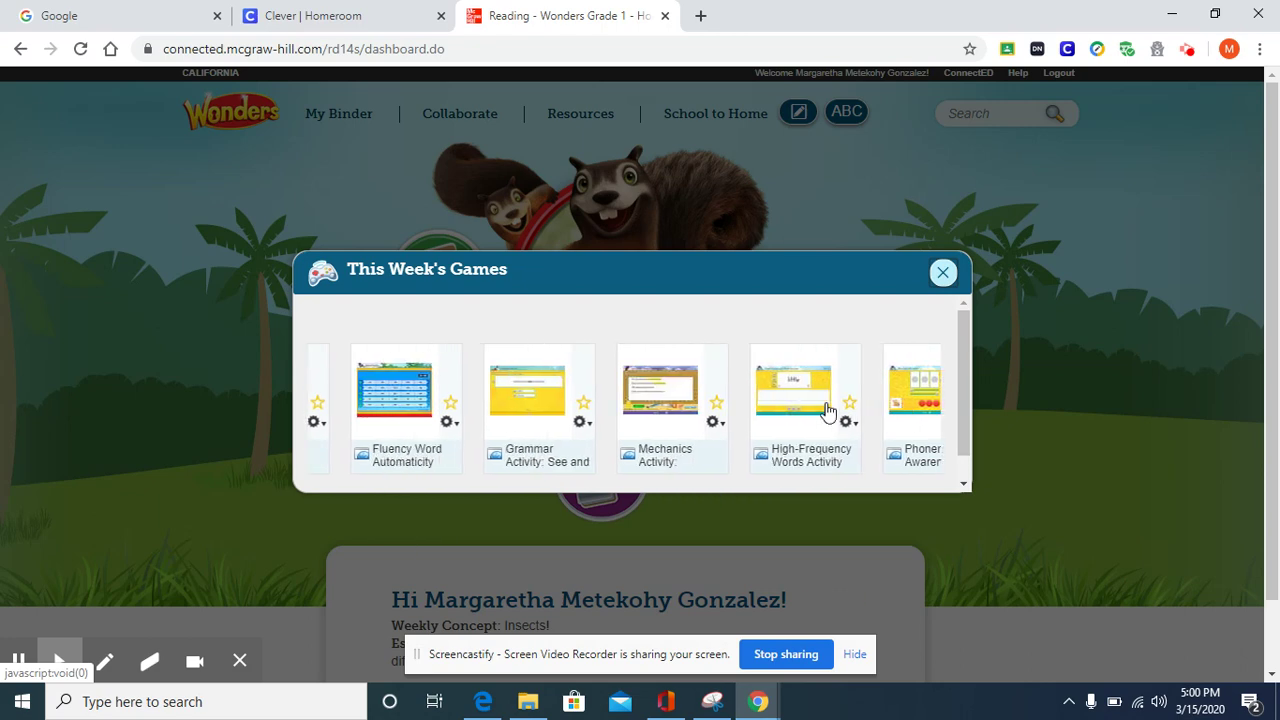
{"action": "left_click", "coordinate": [942, 274]}
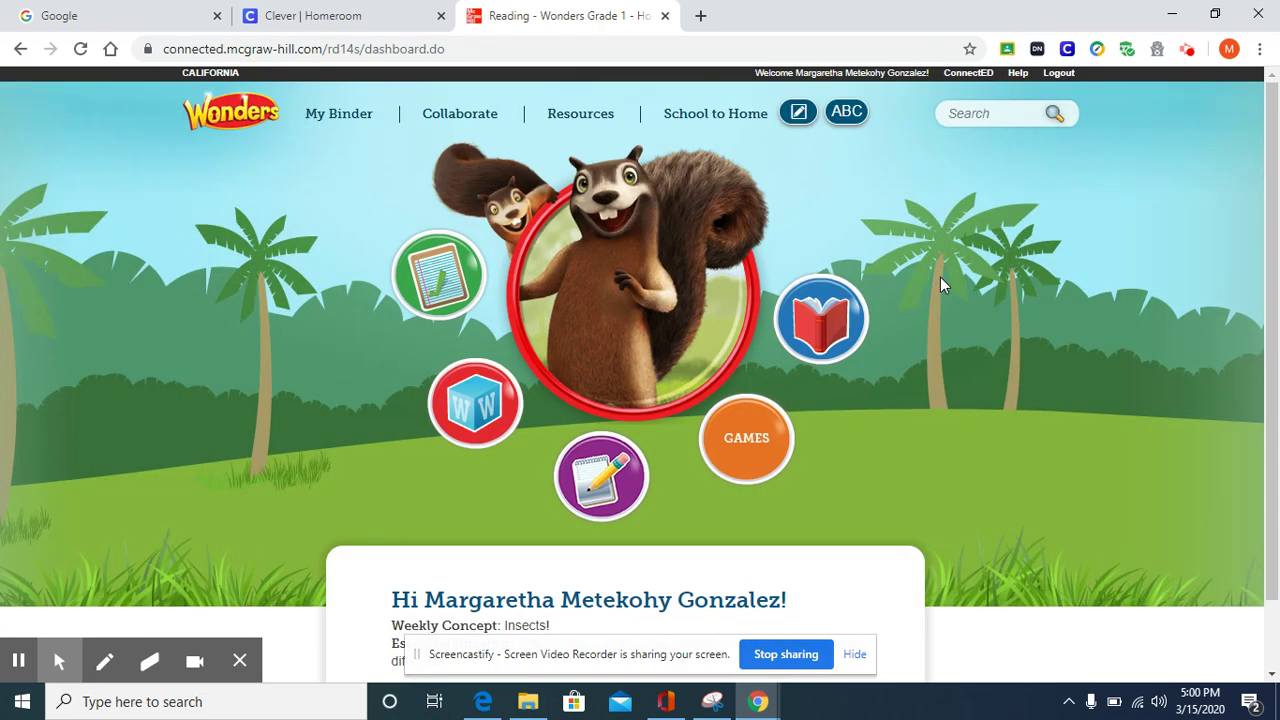